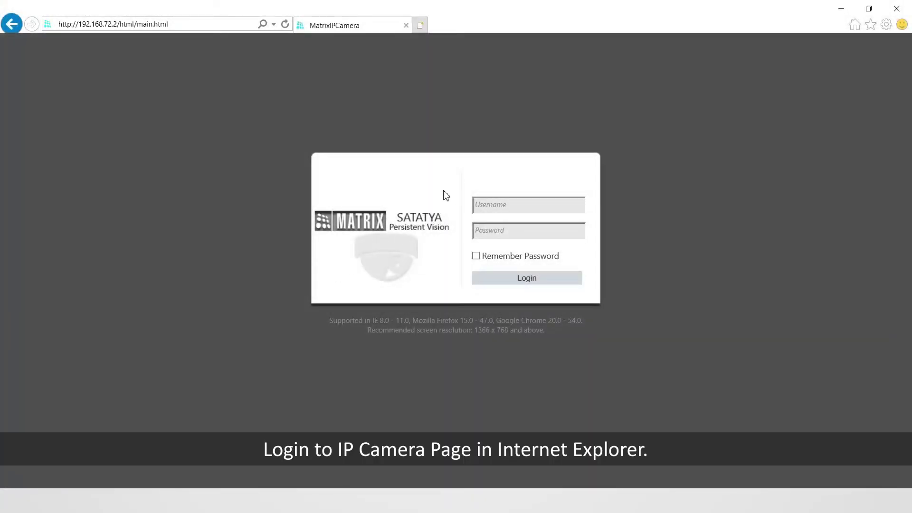
- Sign in to the SATATYA camera's web interface with the username and password
text(admin)
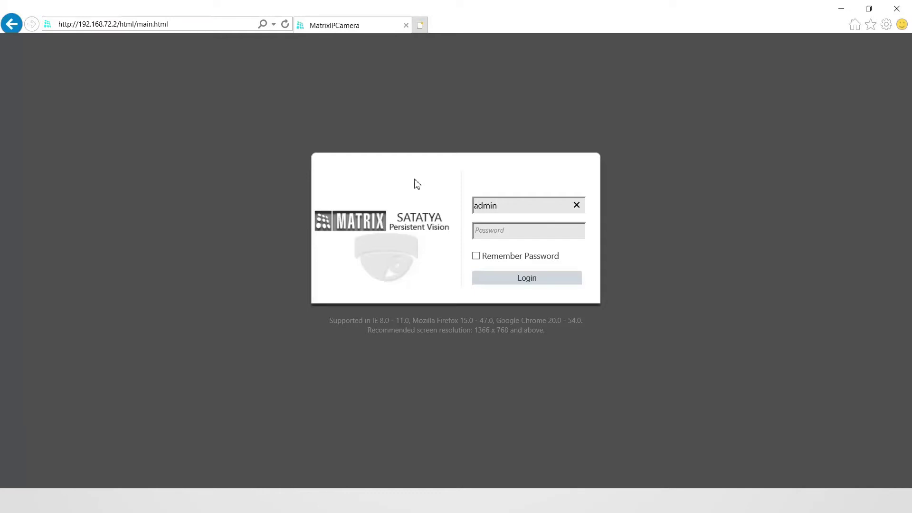
click(482, 229)
text(admin)
click(574, 284)
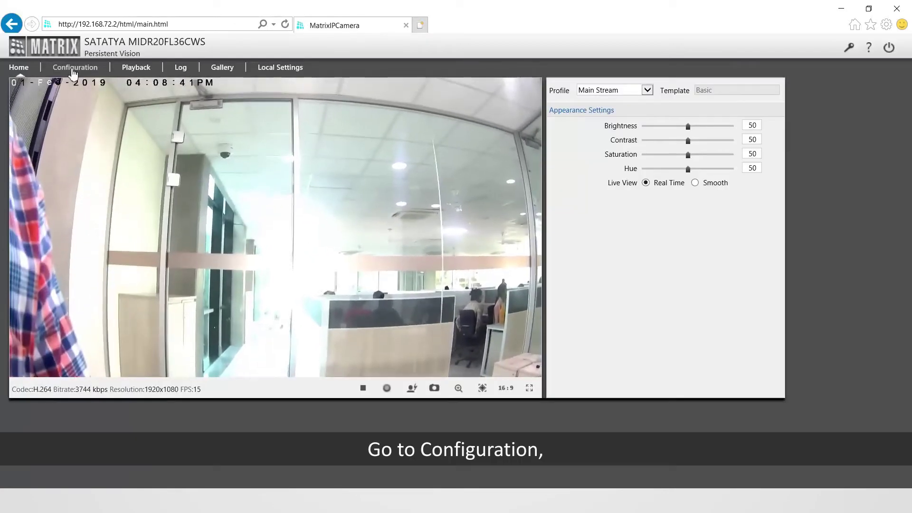
- Open Configuration > Stream Profiles and load Profile 4's stream settings
click(73, 70)
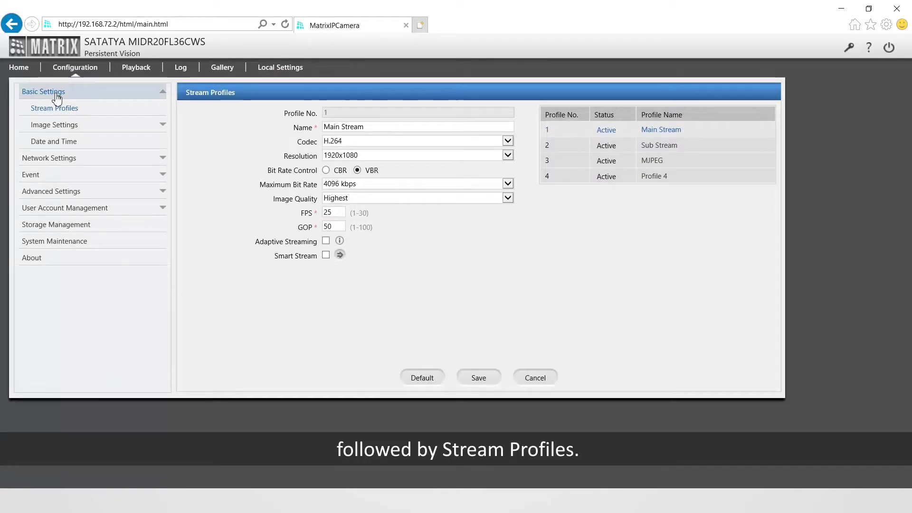
click(64, 113)
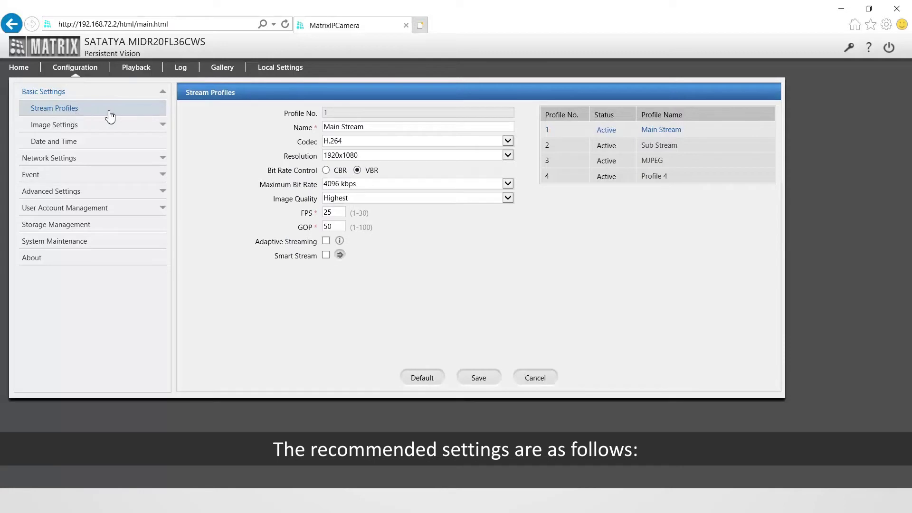
click(655, 187)
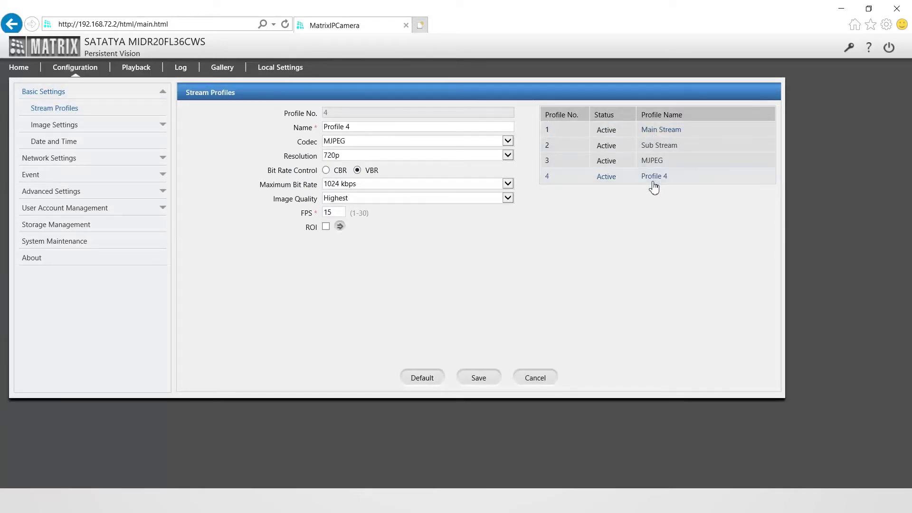
- Set Profile 4 to the MJPEG codec, 720p resolution and CBR bit-rate control
click(353, 142)
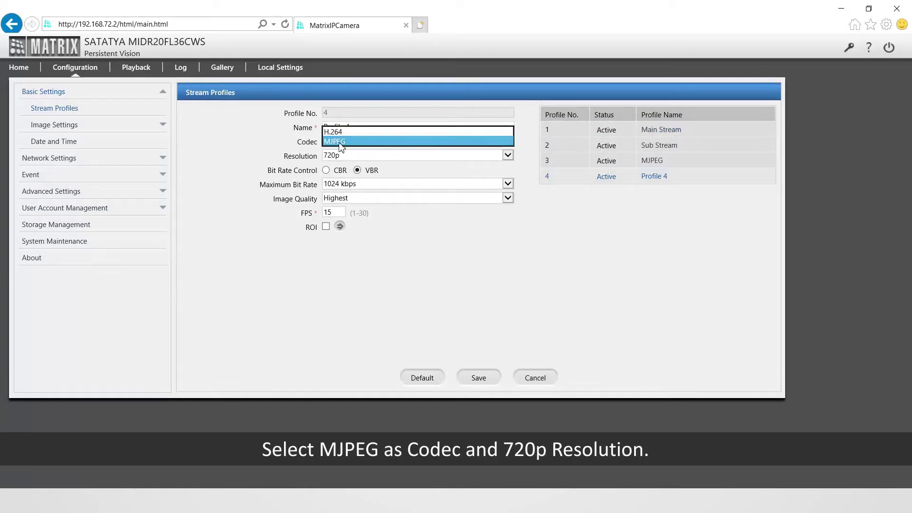
click(351, 143)
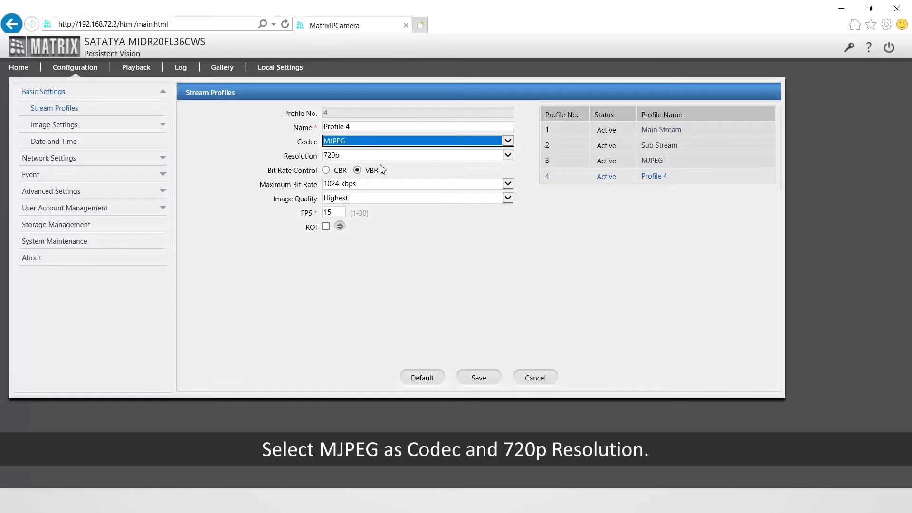
click(342, 156)
click(332, 156)
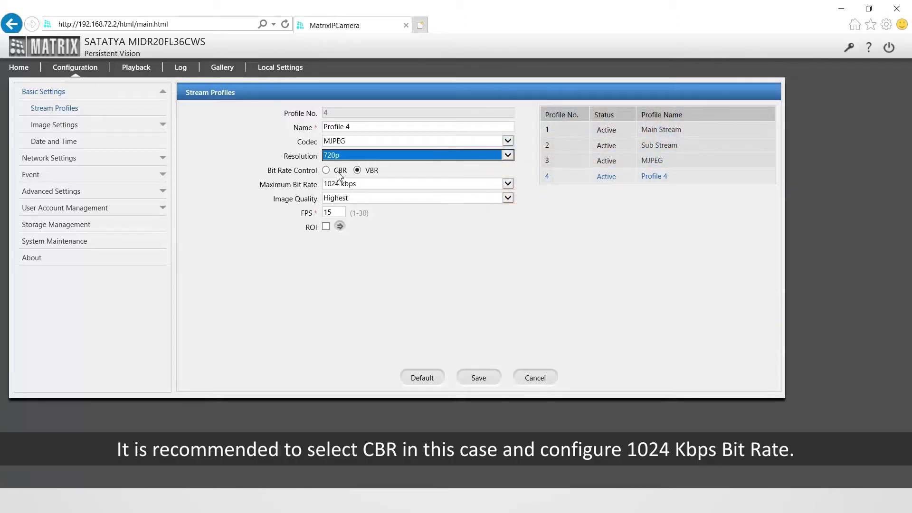
click(326, 171)
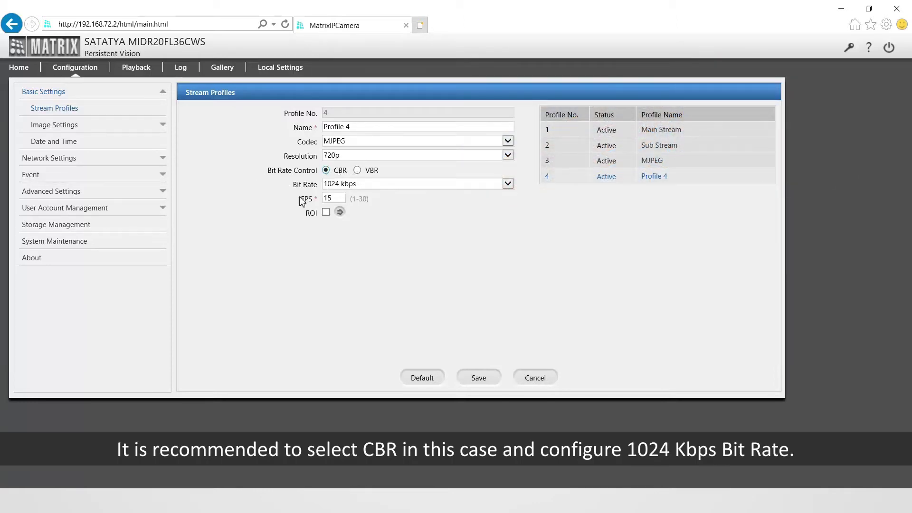
- Lower Profile 4's frame rate from 15 to 10 FPS and enable ROI
click(340, 199)
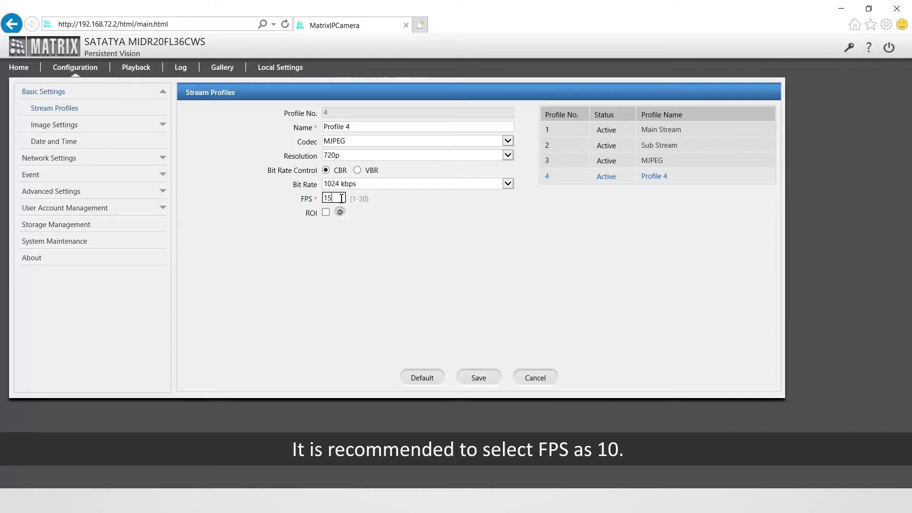
key(BackSpace)
text(0)
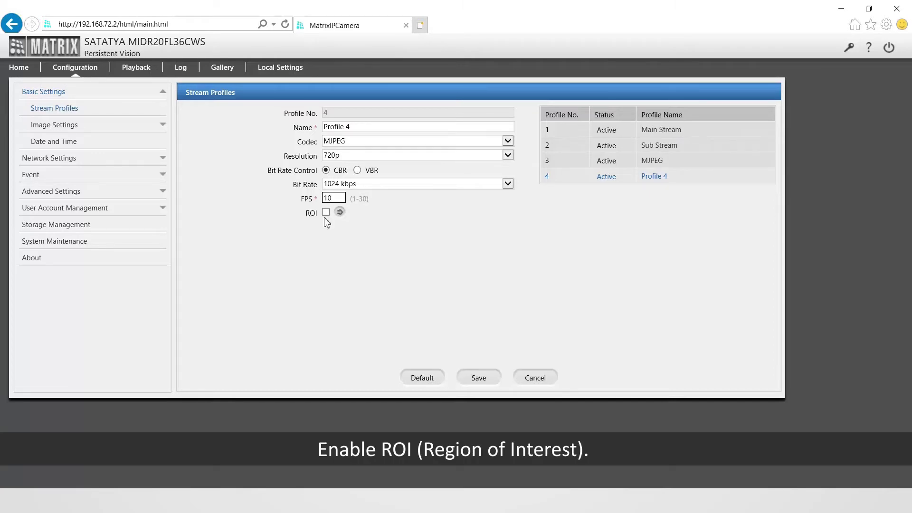
click(326, 214)
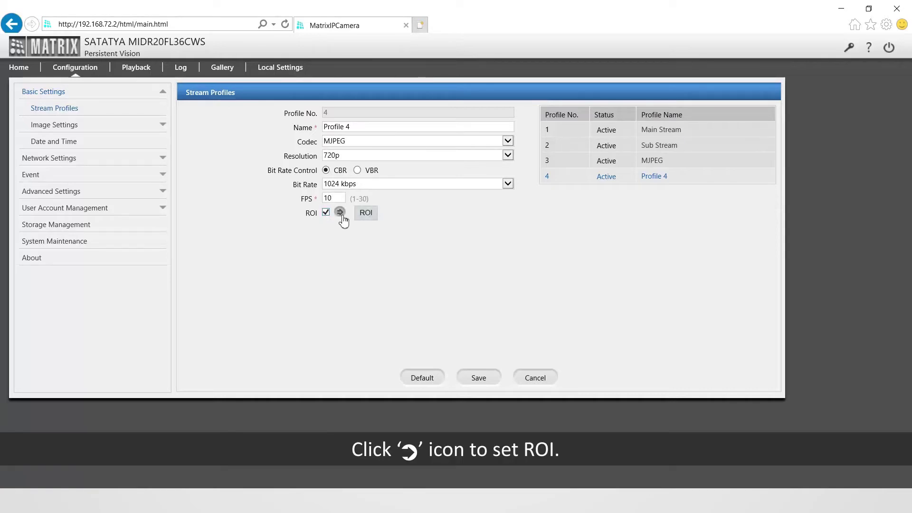
- Drag the red ROI box onto the person at the right of the preview and confirm
click(341, 213)
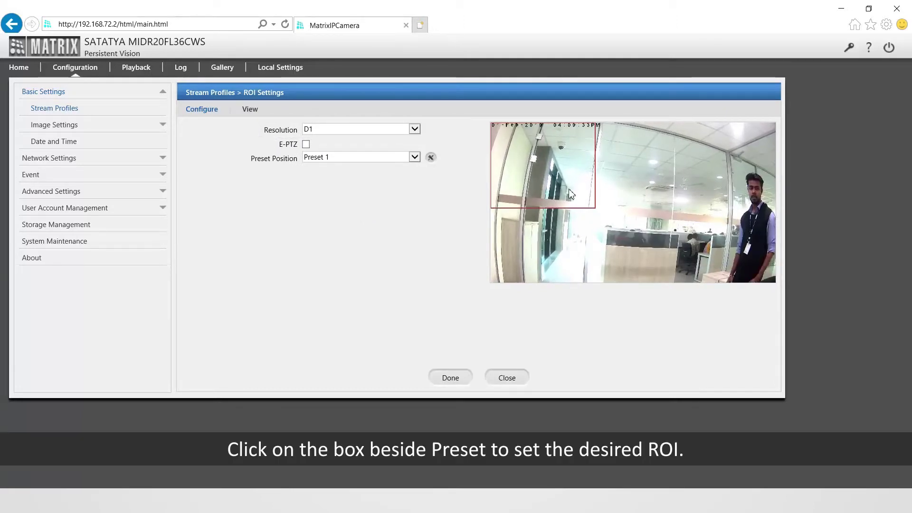
drag(557, 178, 739, 206)
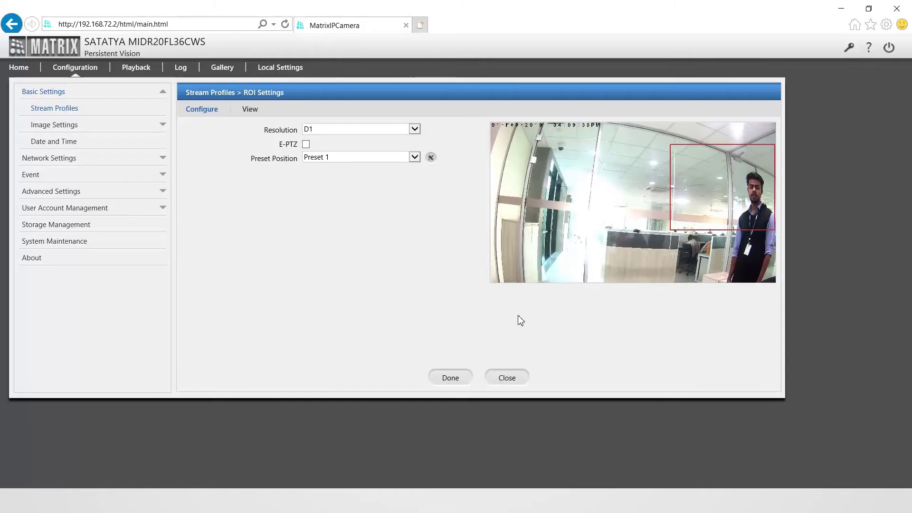
click(461, 375)
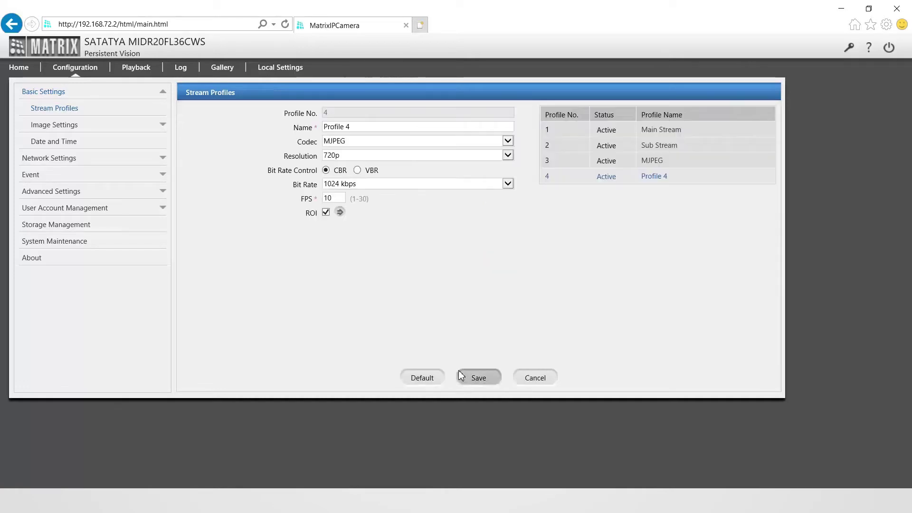
- Save the Profile 4 stream settings
click(479, 378)
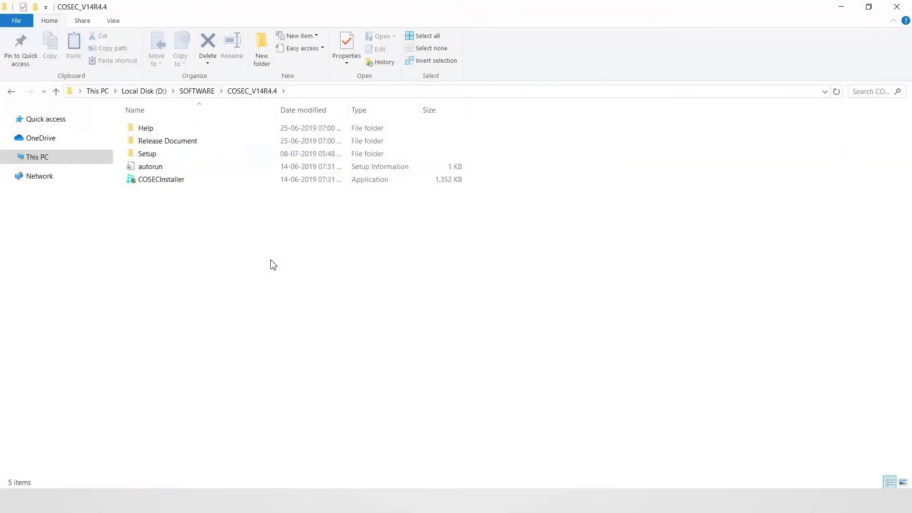
- Run setup from Setup > Software > COSEC_Identification as administrator
double_click(165, 154)
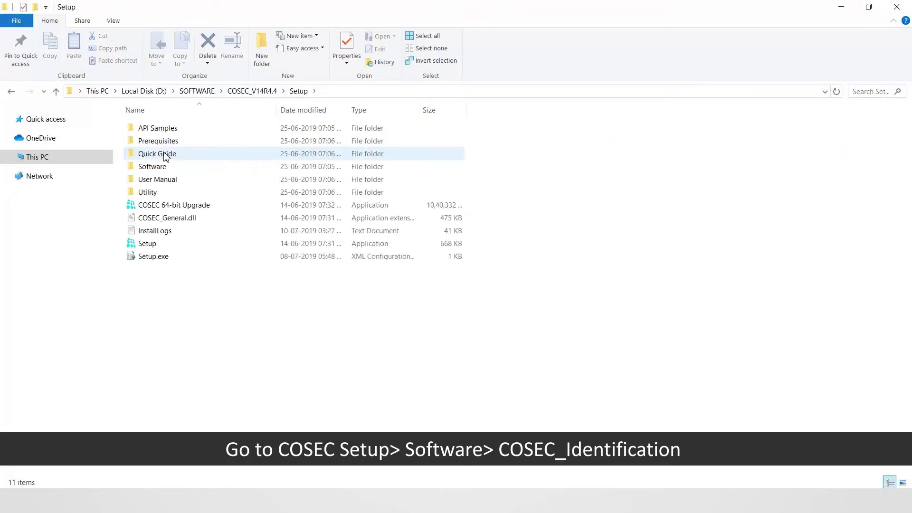
double_click(164, 167)
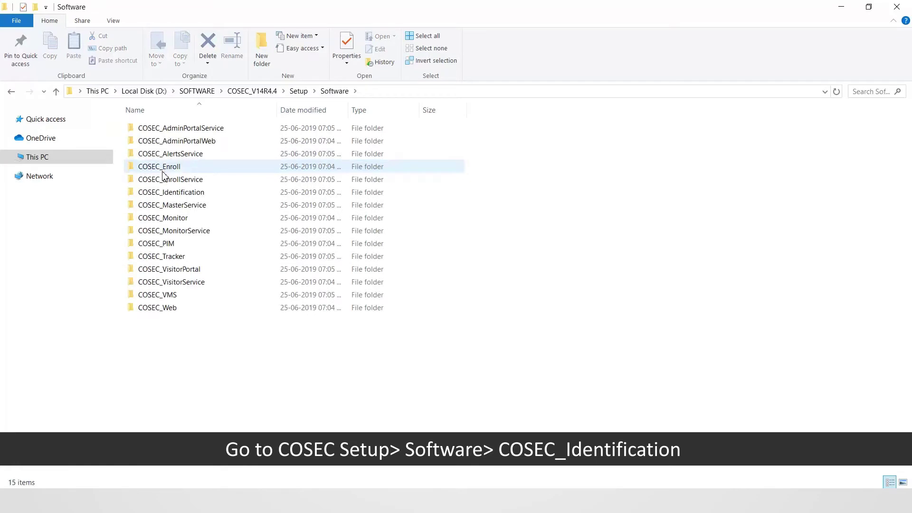
double_click(185, 193)
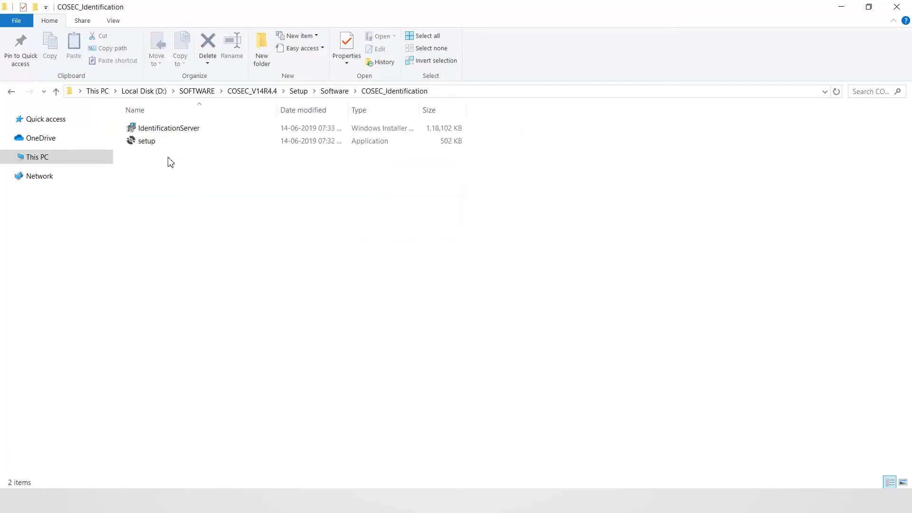
right_click(153, 145)
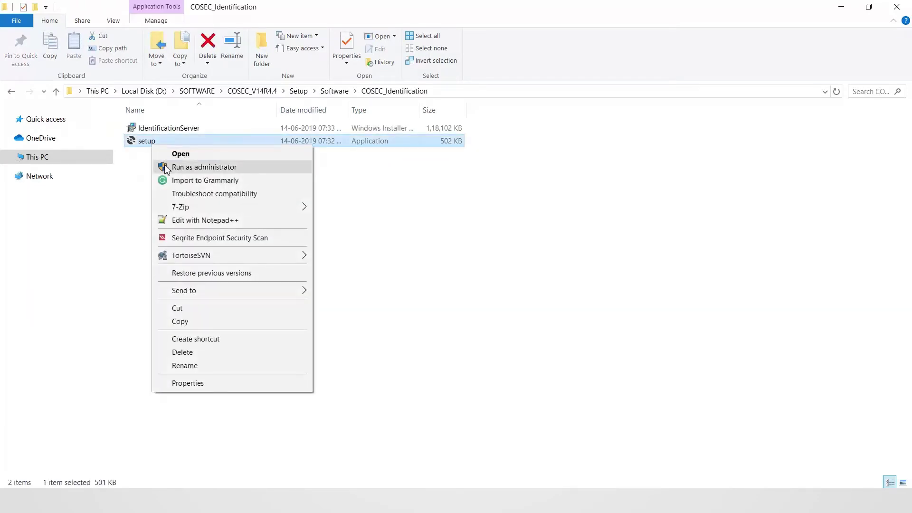
click(165, 168)
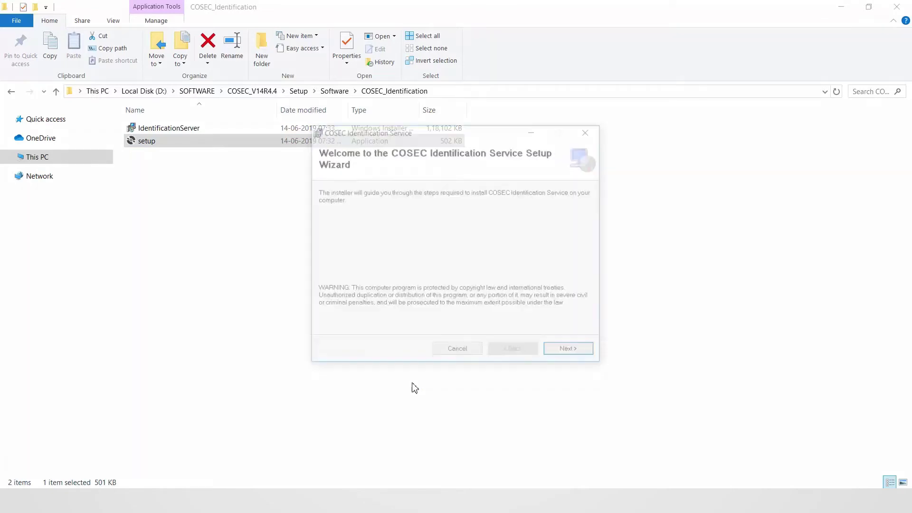
- Create an Identification folder on drive D and make D:\Identification\ the install location
click(556, 354)
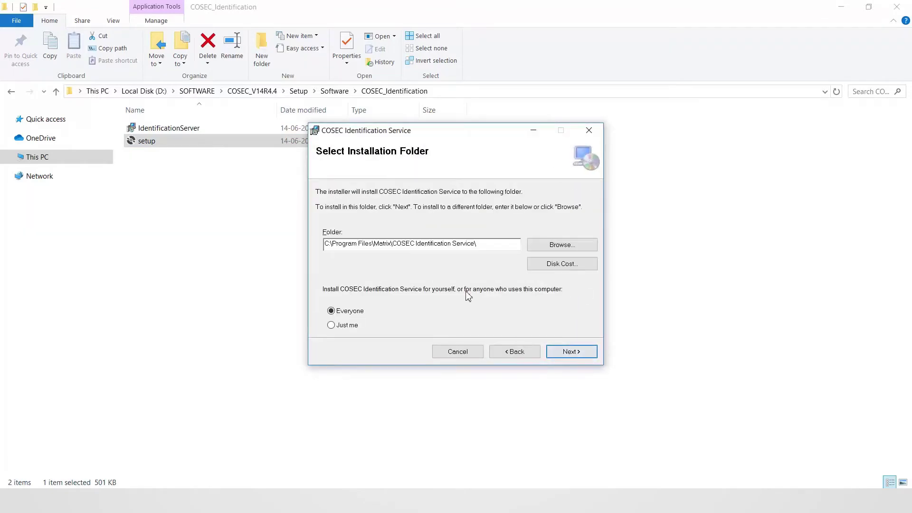
click(532, 250)
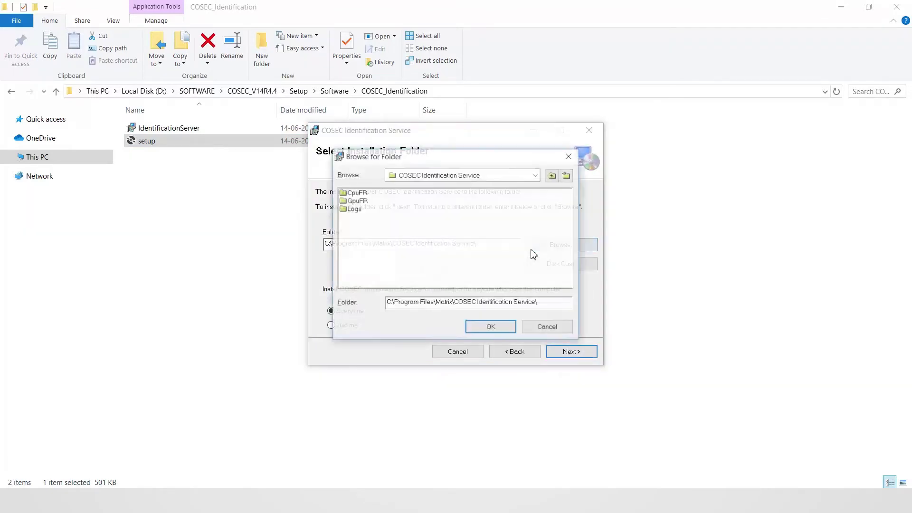
click(536, 175)
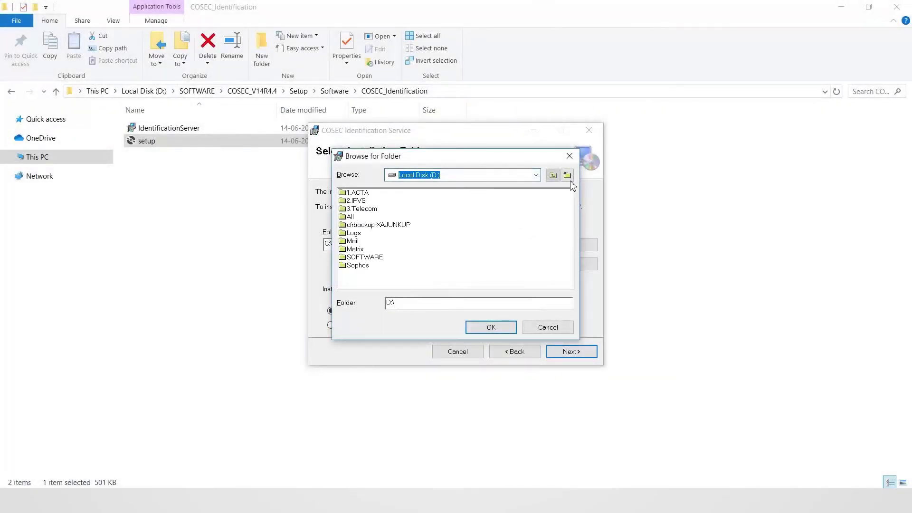
click(567, 175)
text(I)
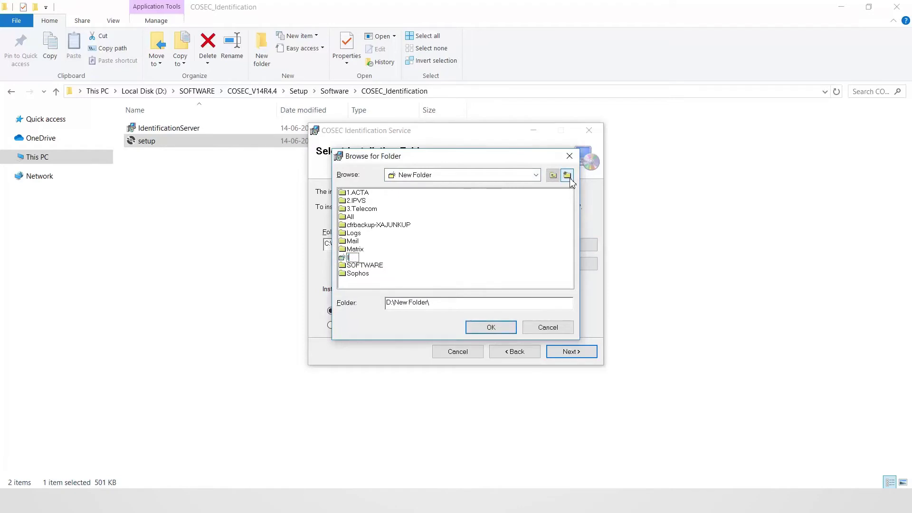
text(dentification)
key(Return)
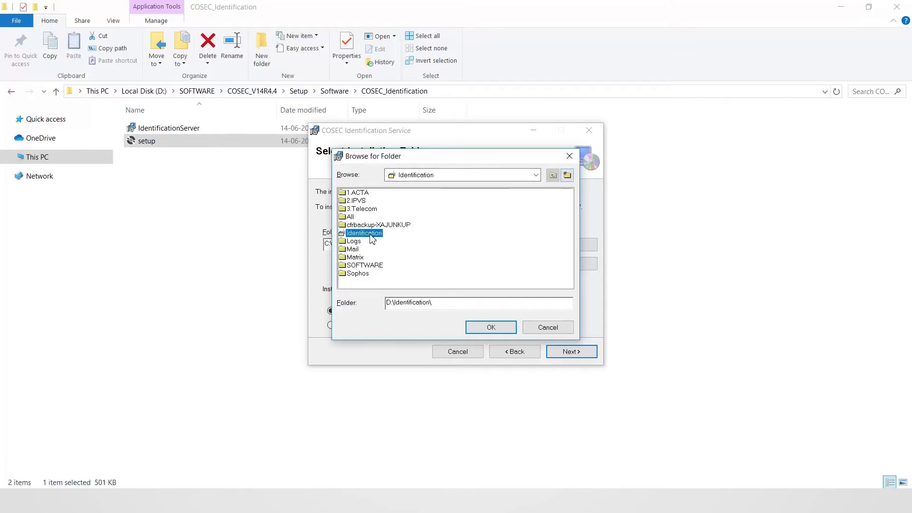
double_click(371, 234)
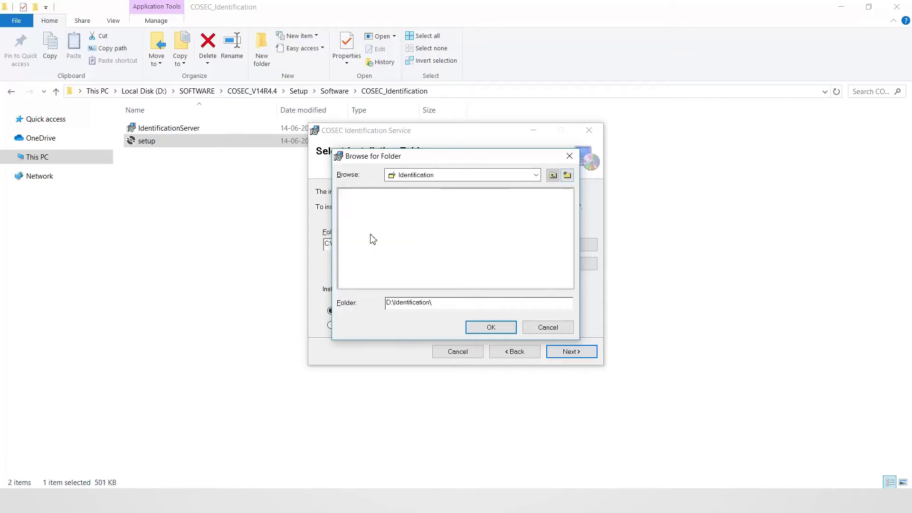
click(505, 332)
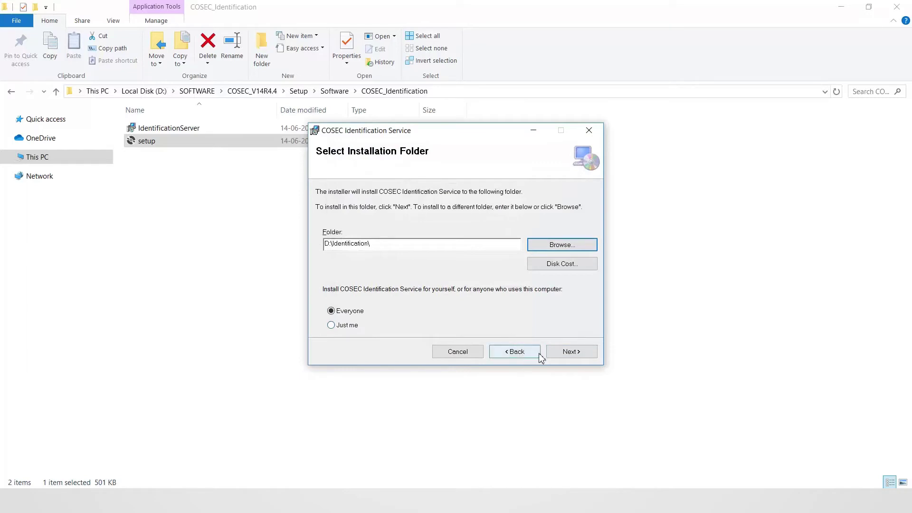
- Install the COSEC Identification Service and close the finished wizard
click(565, 354)
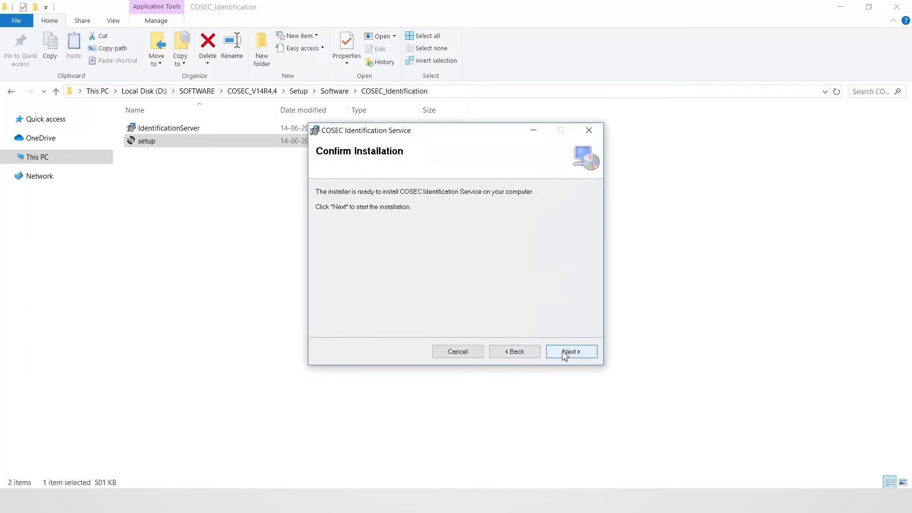
click(565, 354)
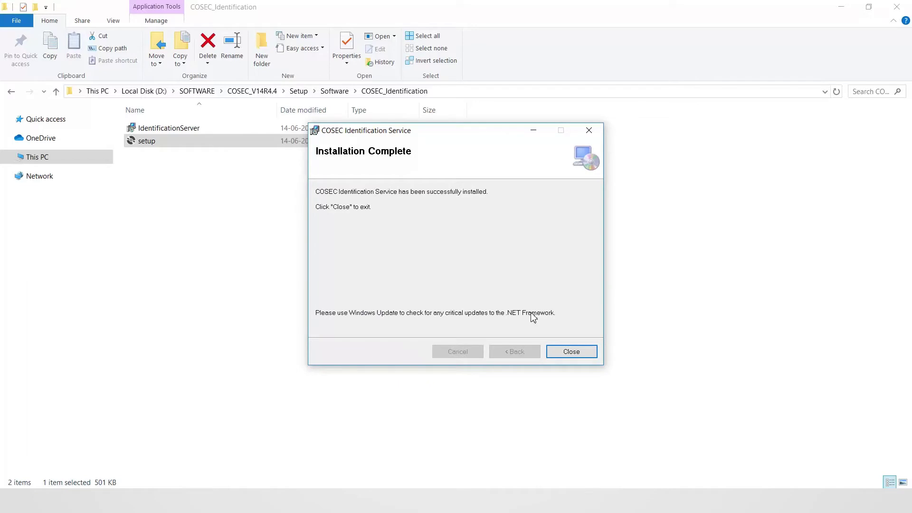
click(575, 354)
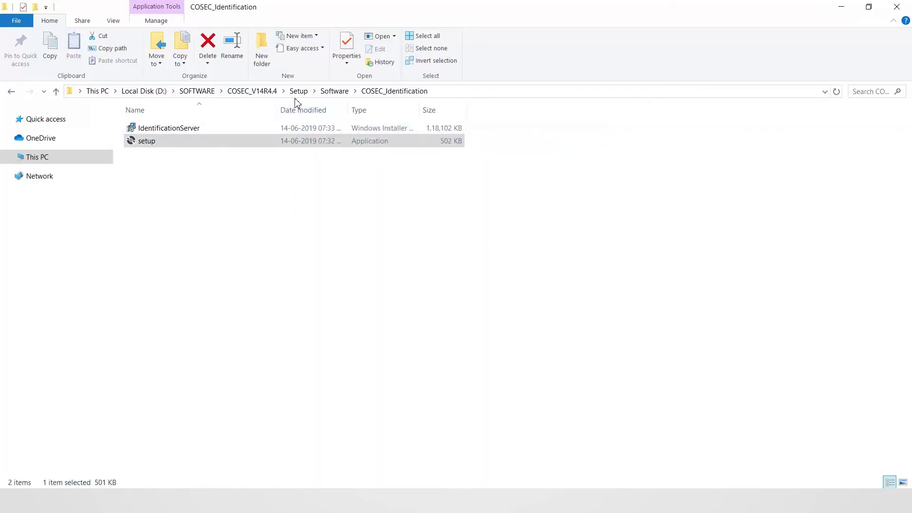
- Run COSEC 64-bit Upgrade from the Setup folder as administrator and acknowledge its completion
click(299, 94)
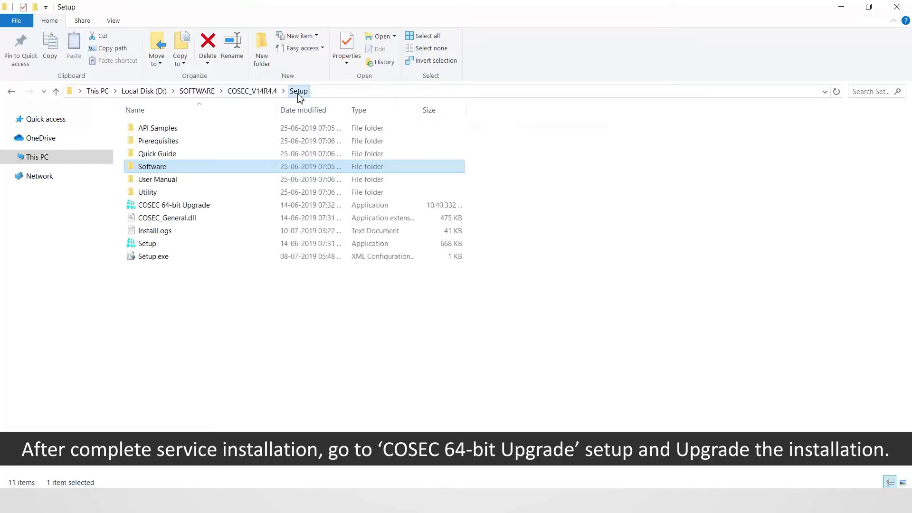
click(196, 209)
right_click(196, 209)
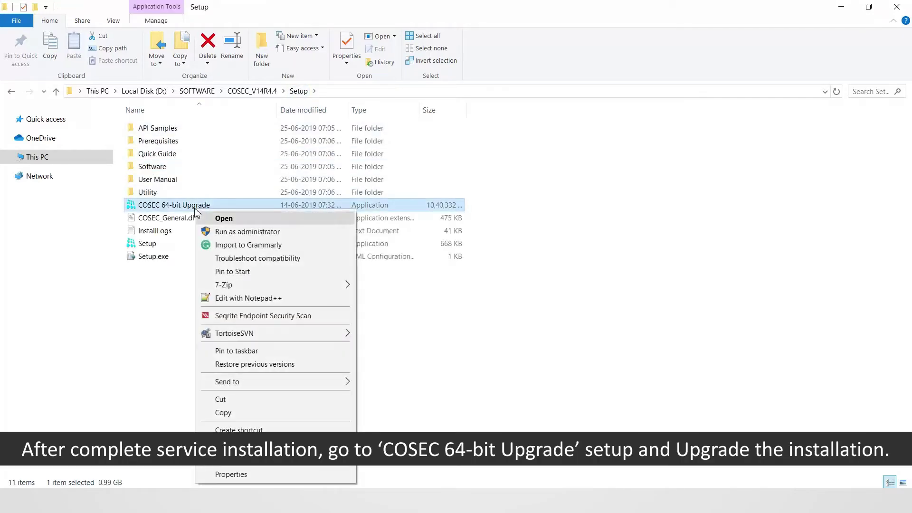
click(206, 234)
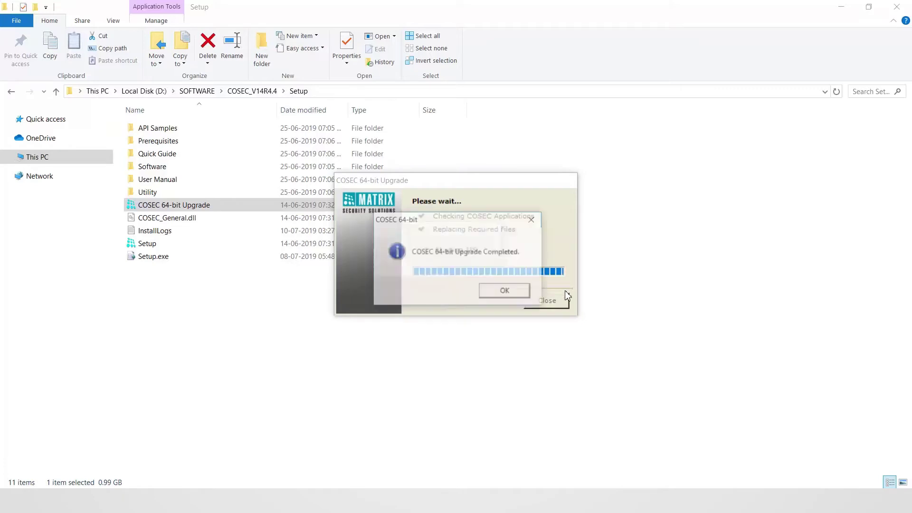
click(500, 293)
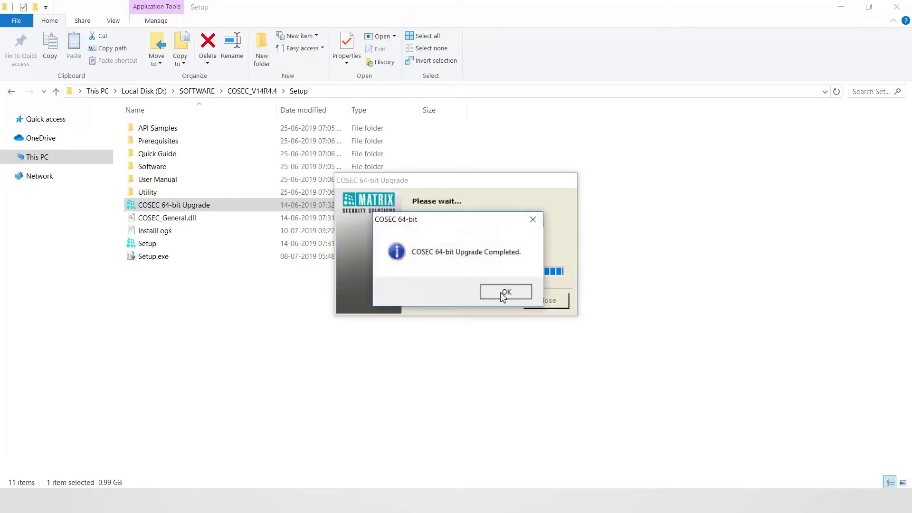
click(8, 510)
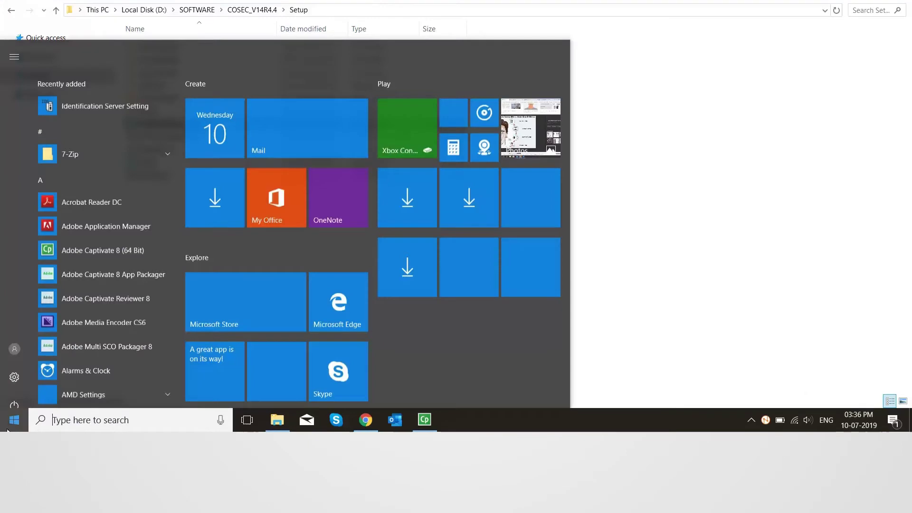
- Launch services.msc as administrator and maximize the Services window
text(s)
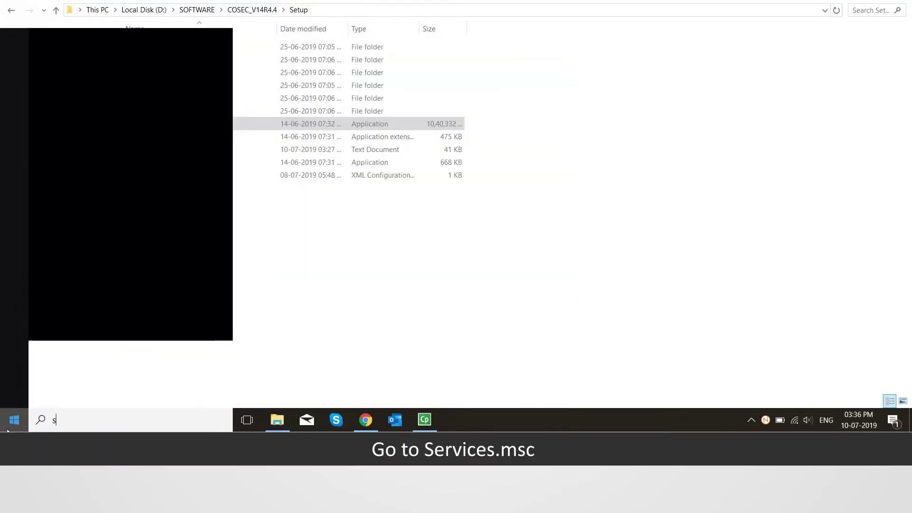
text(ervices)
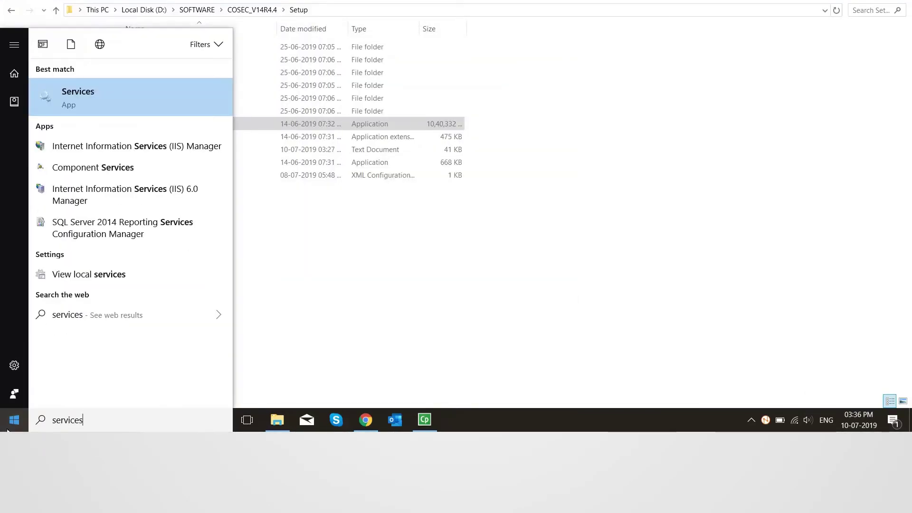
text(.msc)
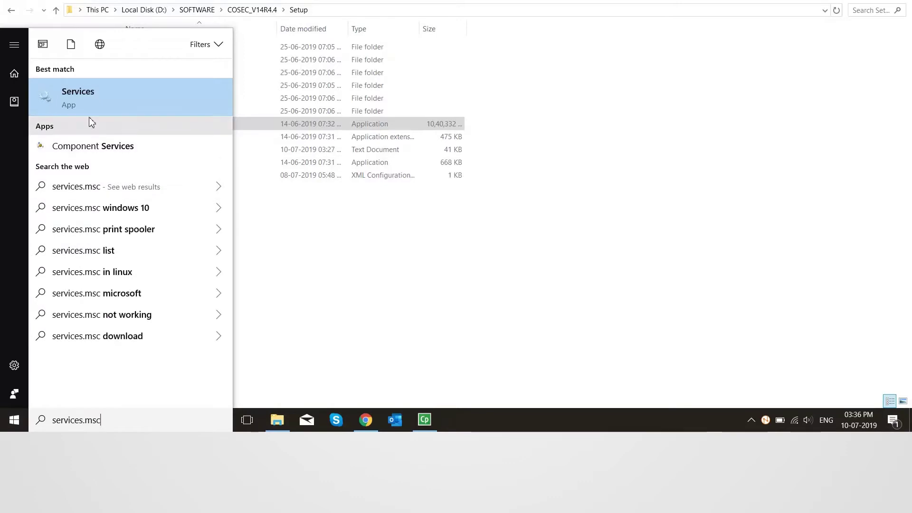
right_click(87, 102)
click(107, 116)
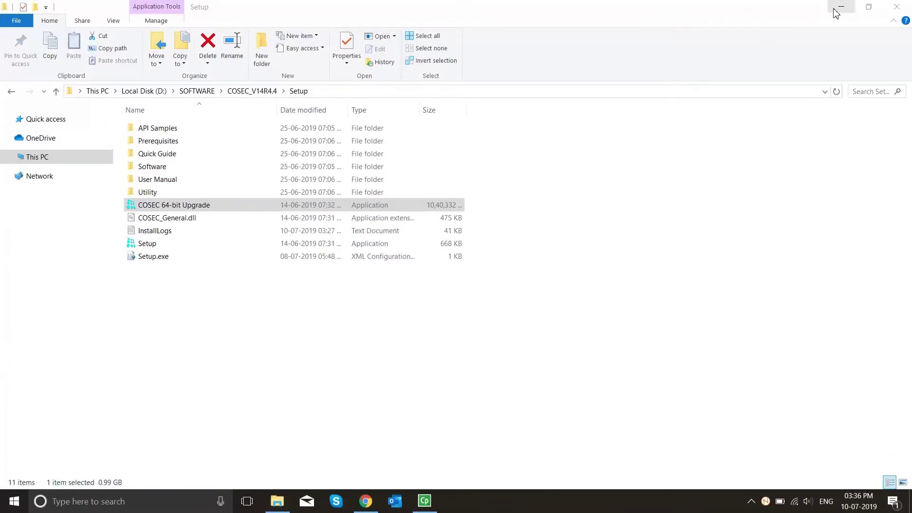
click(840, 8)
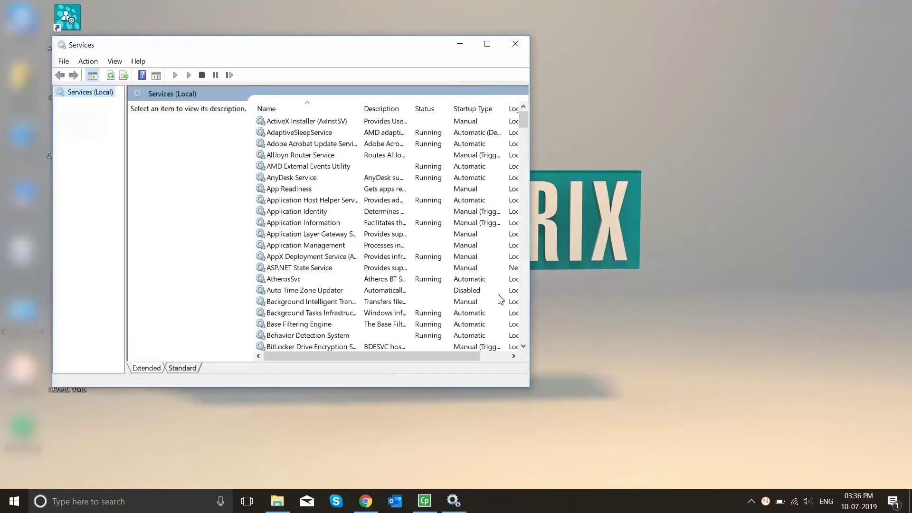
click(487, 44)
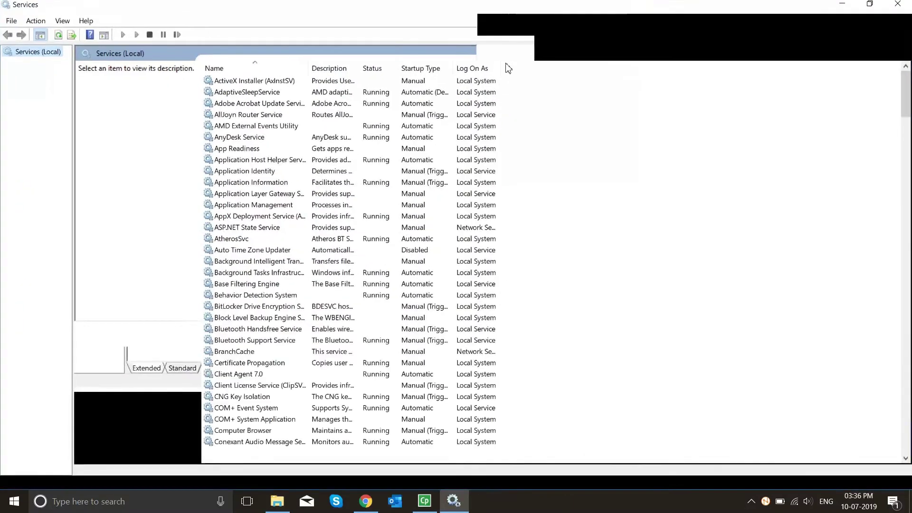
- Start the Cosec Identification Service, then close Services
scroll(244, 322, down, 2)
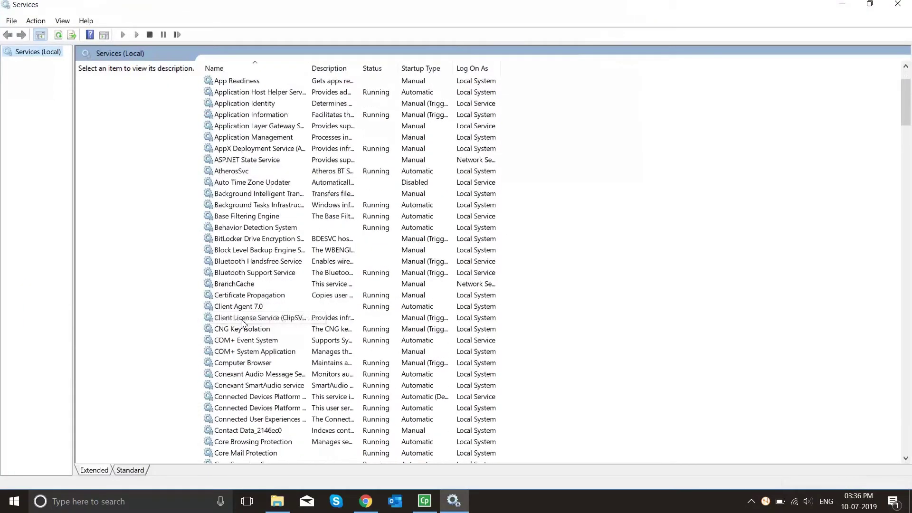
scroll(245, 323, down, 2)
scroll(244, 322, down, 2)
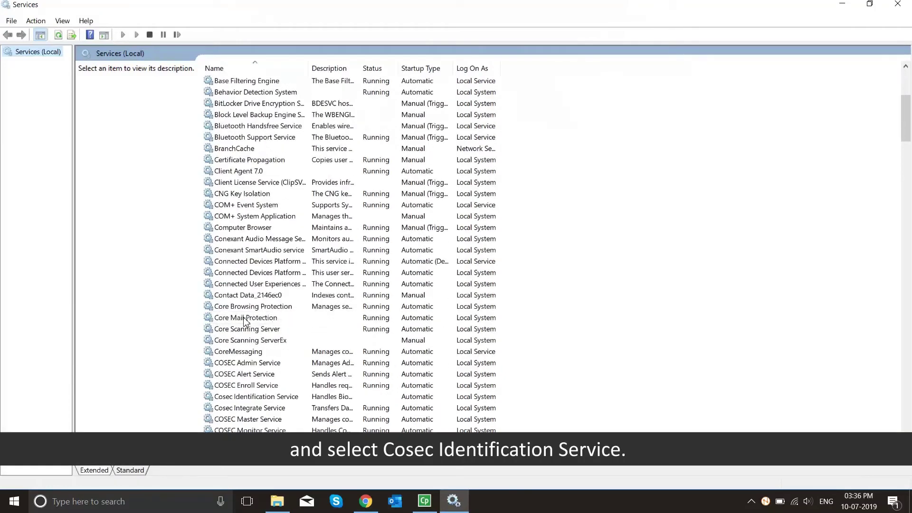
click(249, 399)
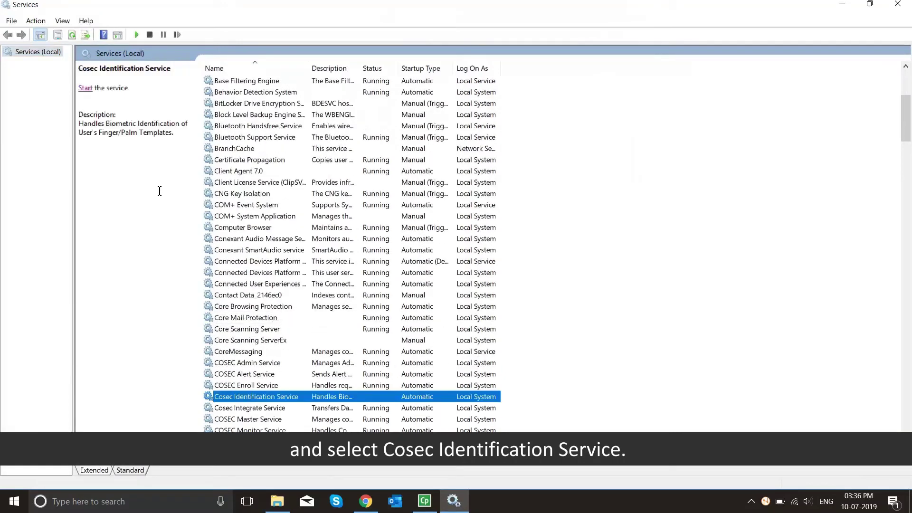
click(85, 87)
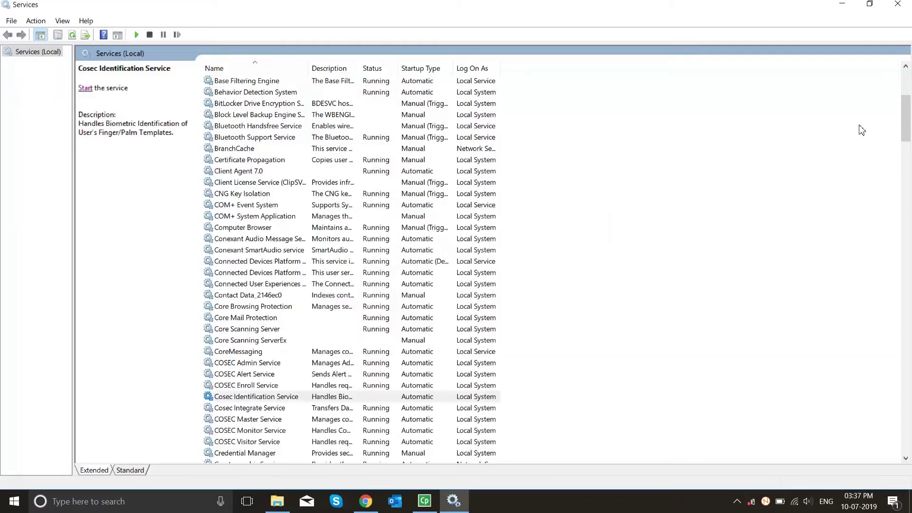
click(900, 6)
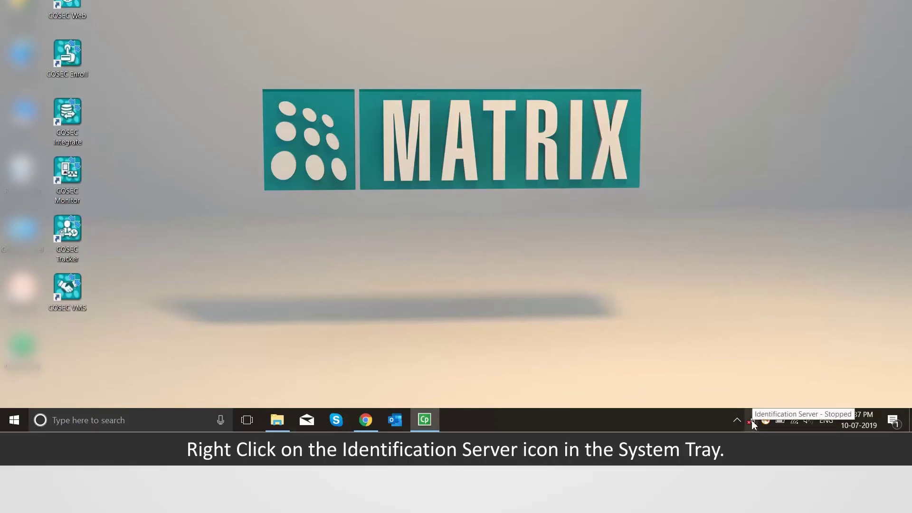
- Enter the login ID and password in Master Server Settings (localhost:15001) and save
right_click(753, 422)
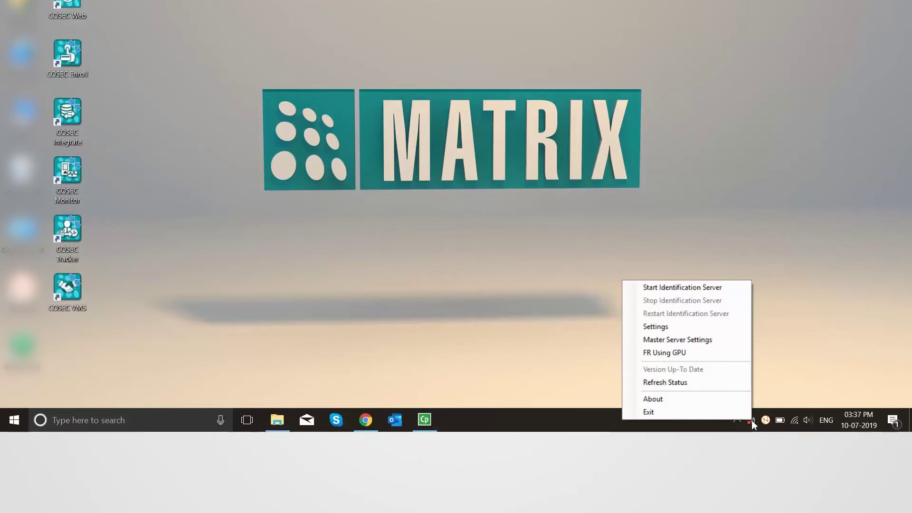
click(686, 340)
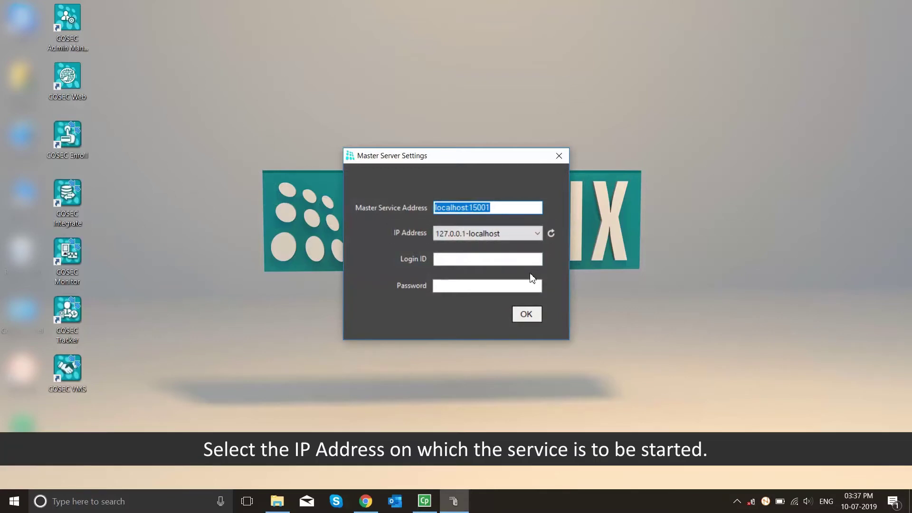
click(474, 260)
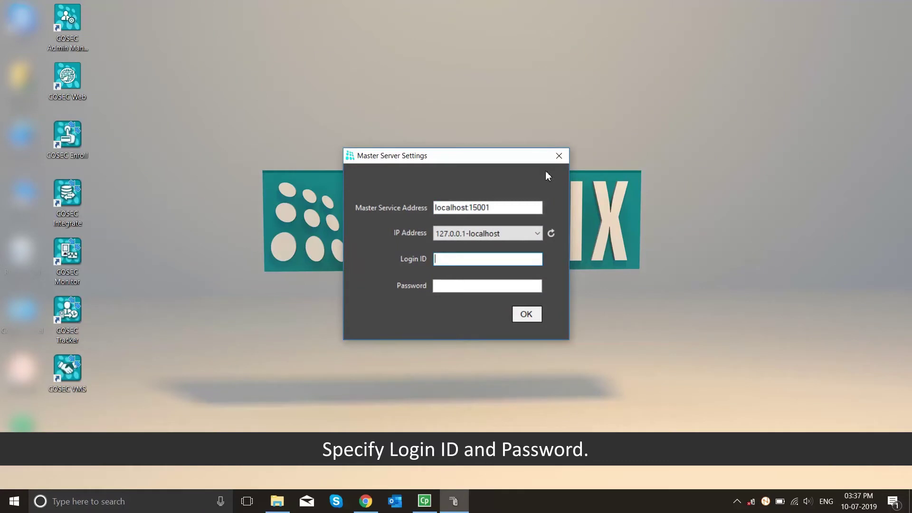
text(sa)
click(487, 286)
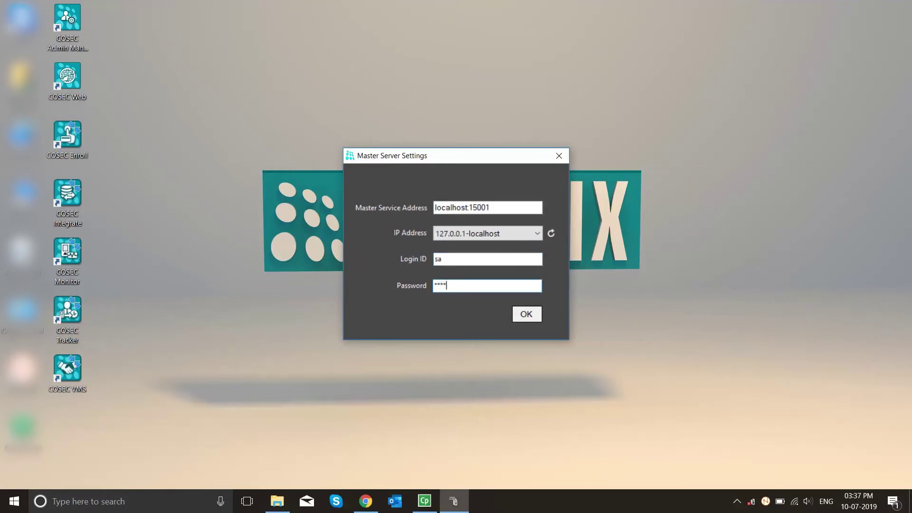
click(539, 314)
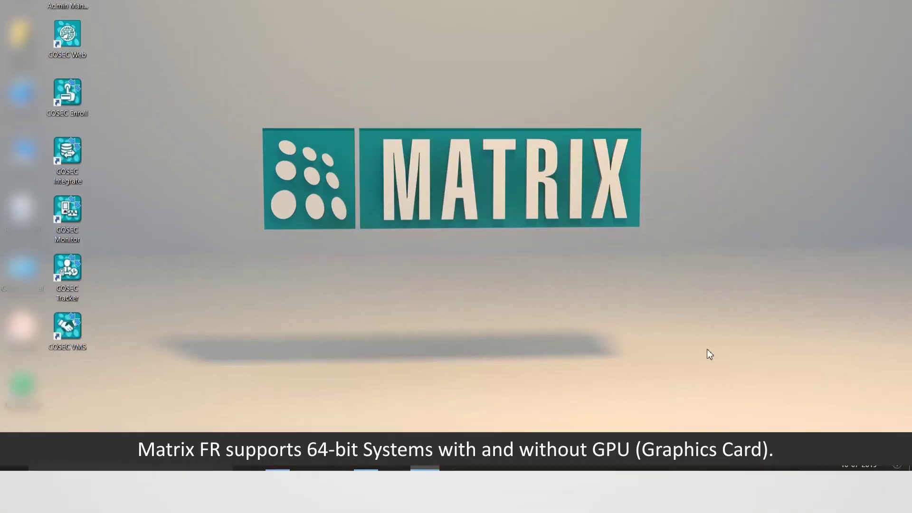
- Start the Identification Server from its tray menu and check its status in hidden icons
right_click(751, 459)
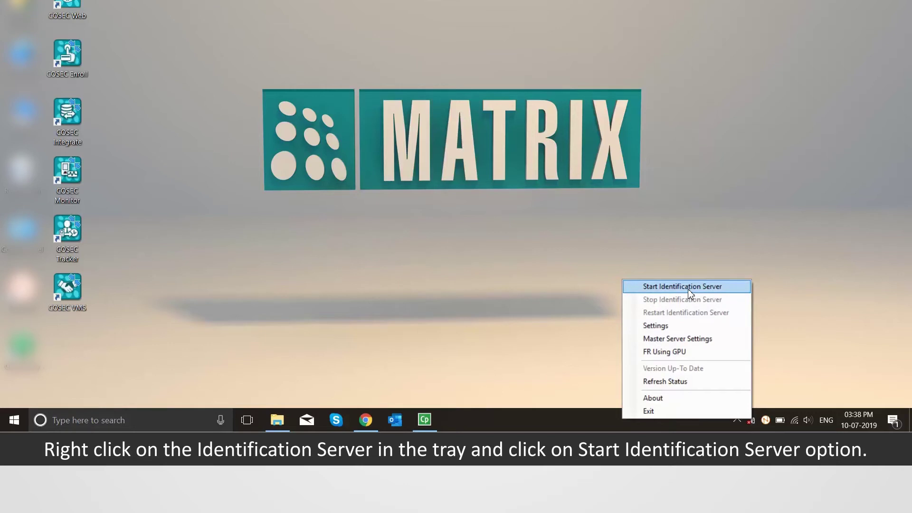
click(688, 288)
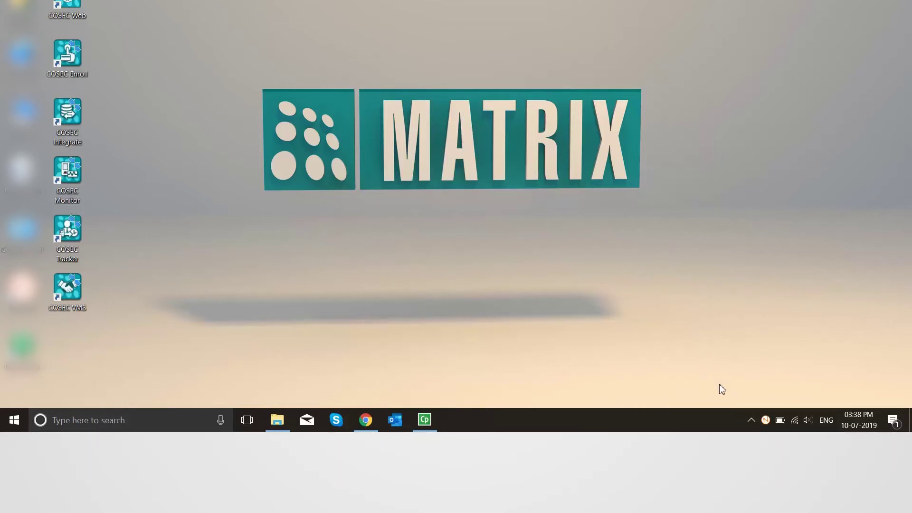
click(750, 419)
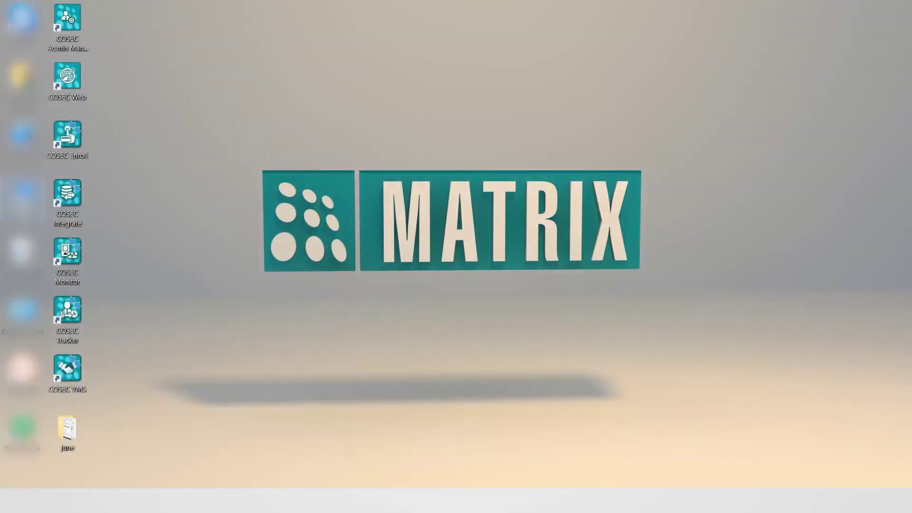
- Open the IdentificationServer.exe configuration file from D:\Identification in Notepad
double_click(21, 211)
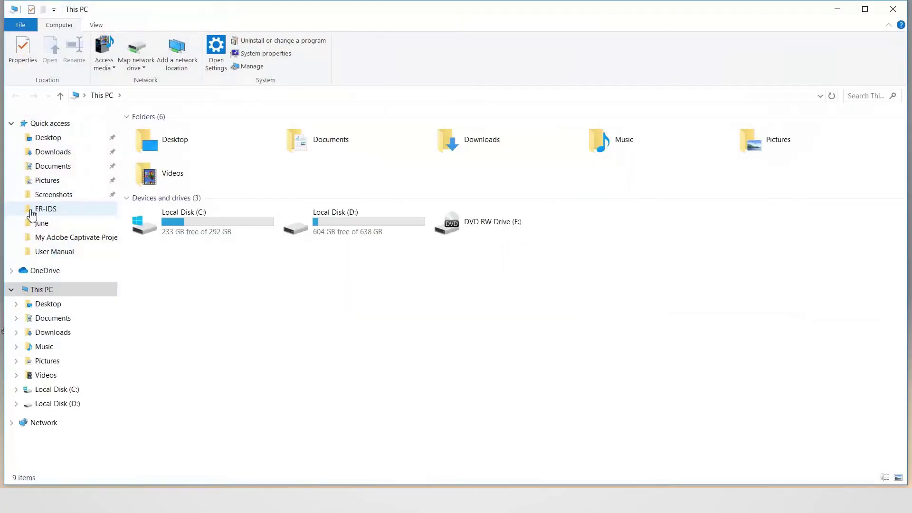
double_click(395, 219)
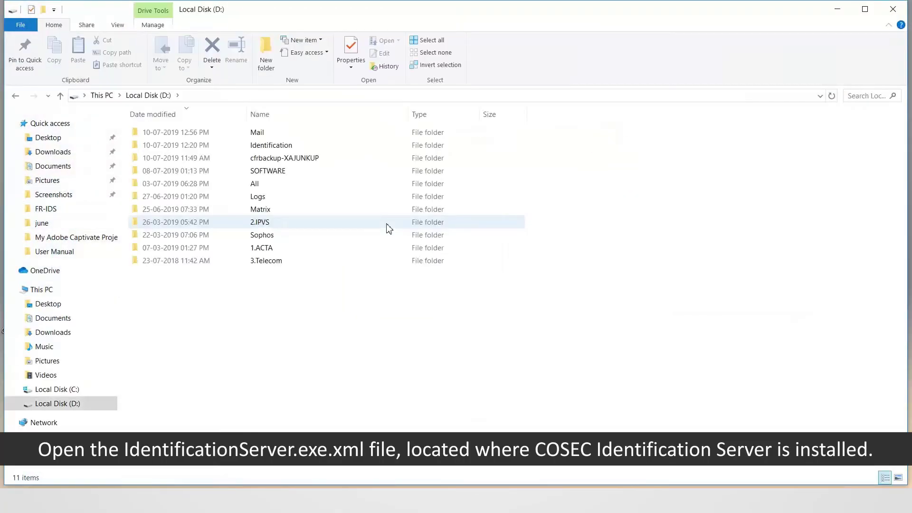
double_click(368, 150)
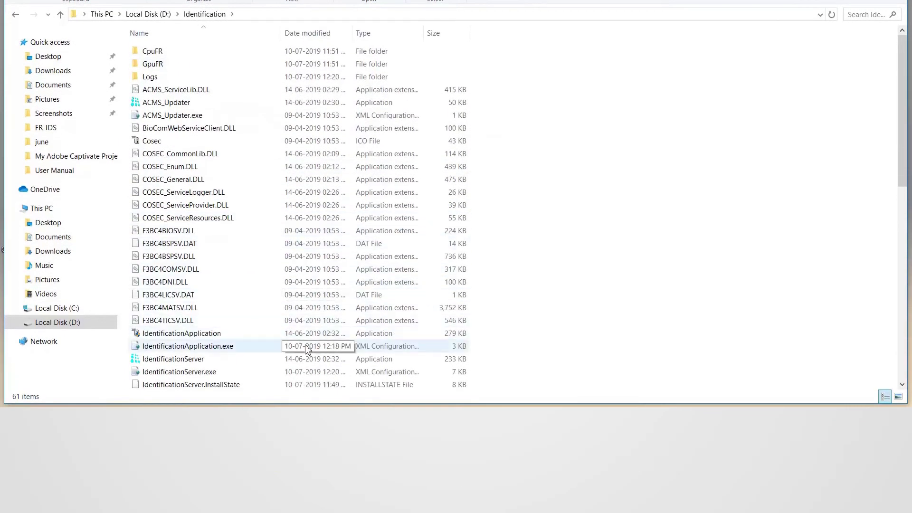
click(304, 372)
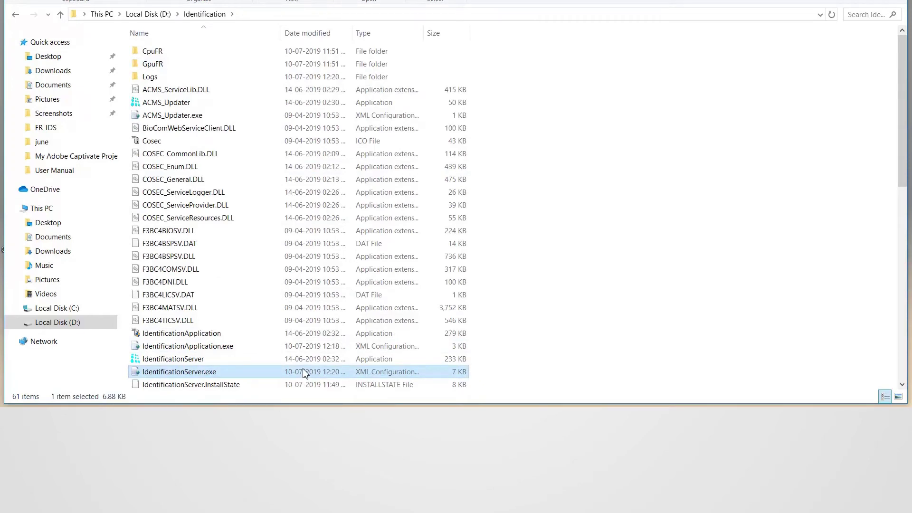
right_click(305, 374)
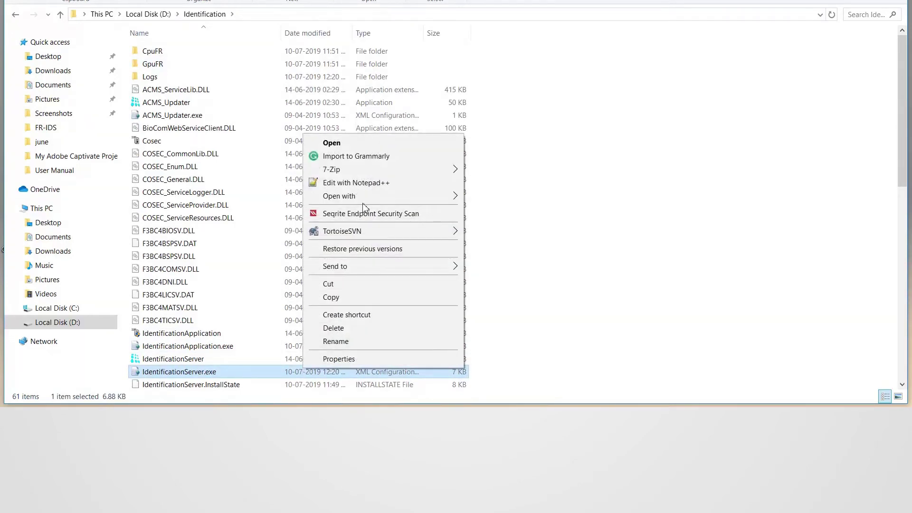
mouse_move(366, 199)
click(503, 212)
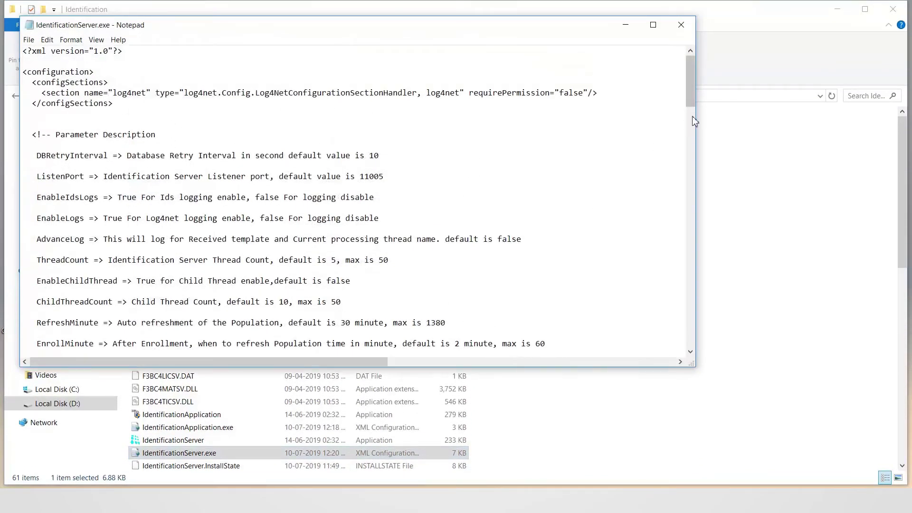
- In the appSettings section, change the PalmOrFP value from 2 to 3
scroll(691, 120, down, 2)
drag(691, 120, 703, 228)
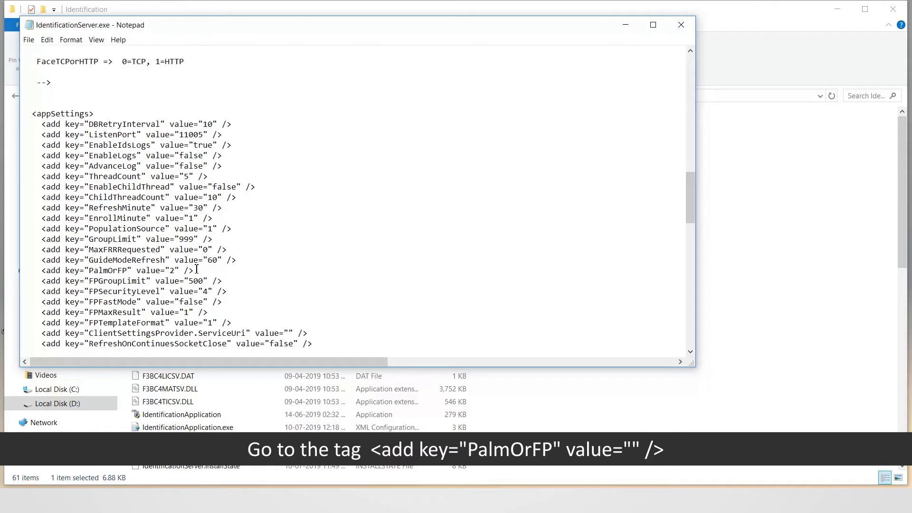
drag(196, 269, 37, 270)
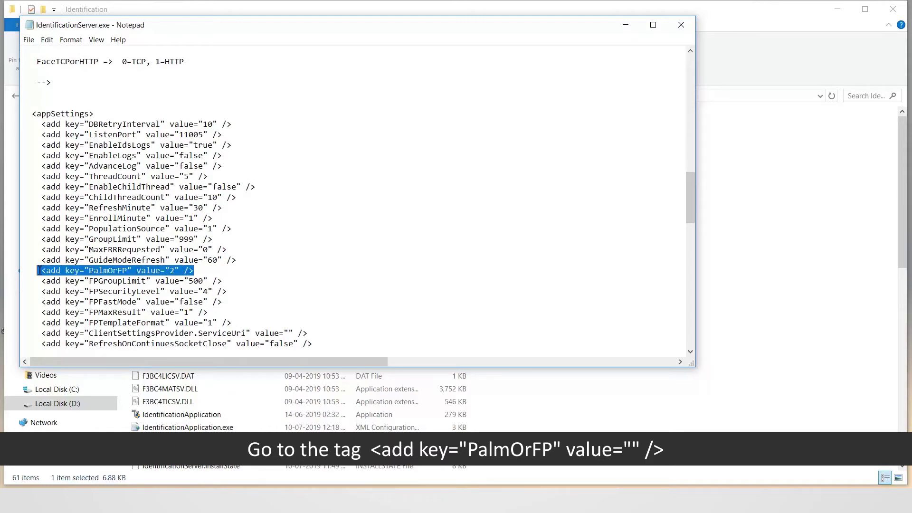
click(259, 279)
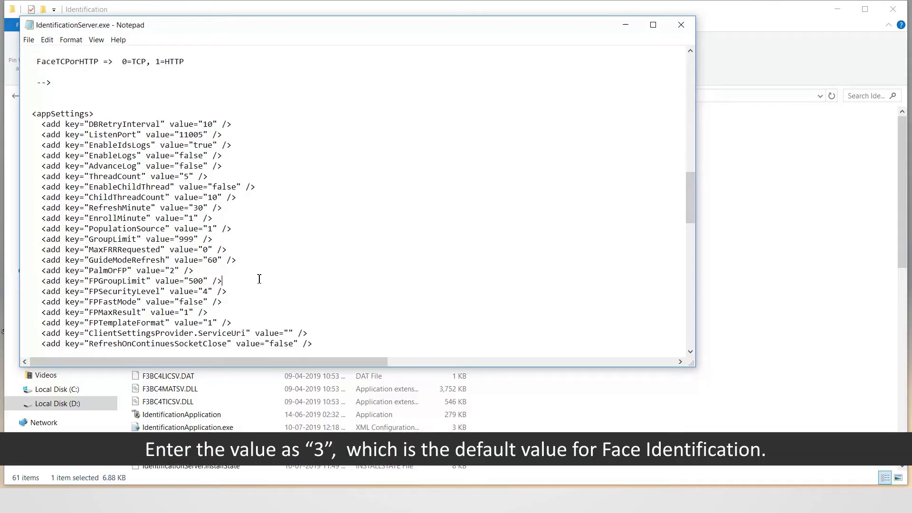
double_click(175, 271)
text(3)
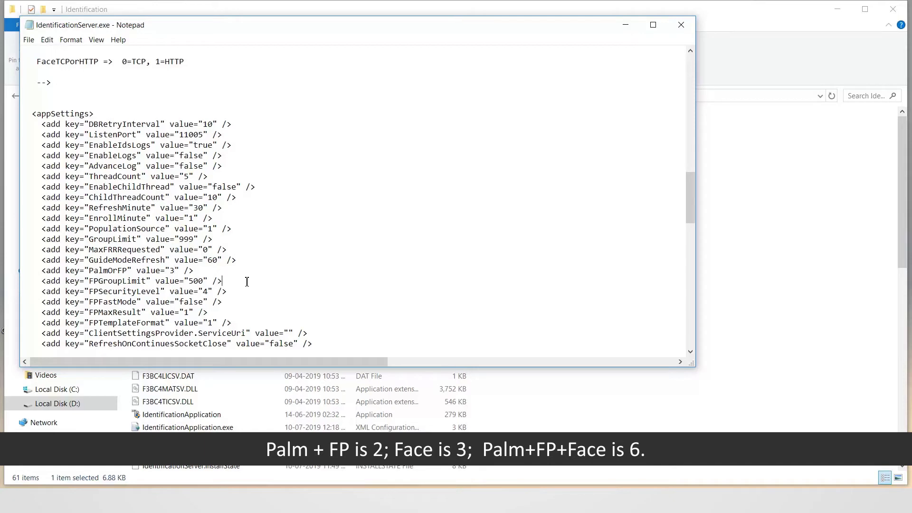
- Save the configuration file, close Notepad and minimize the file browser
click(28, 40)
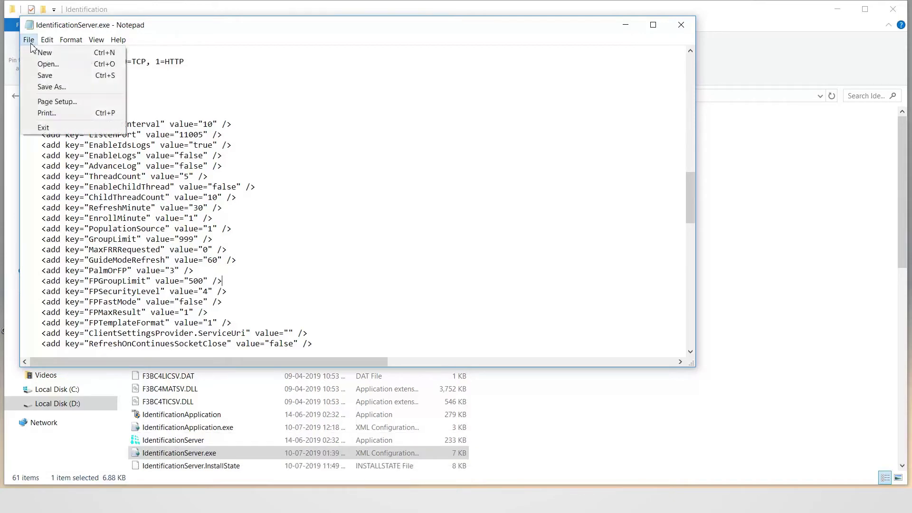
click(37, 74)
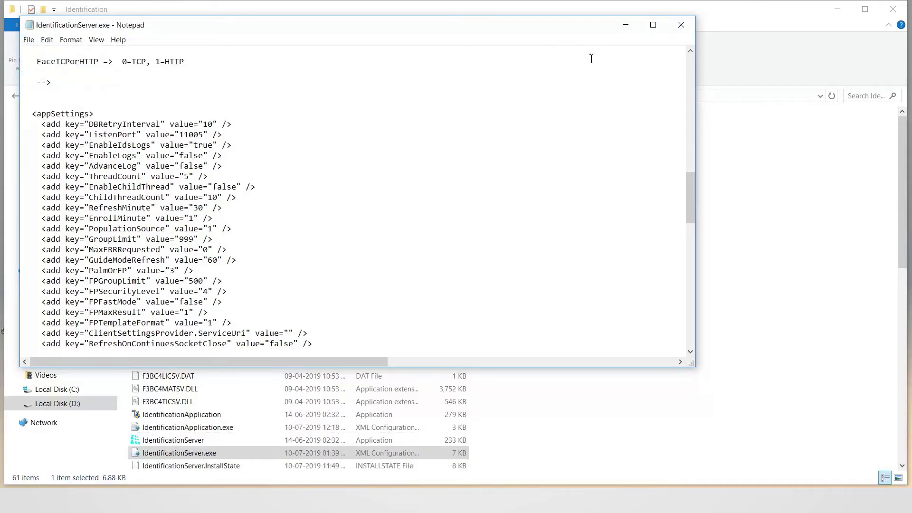
click(681, 25)
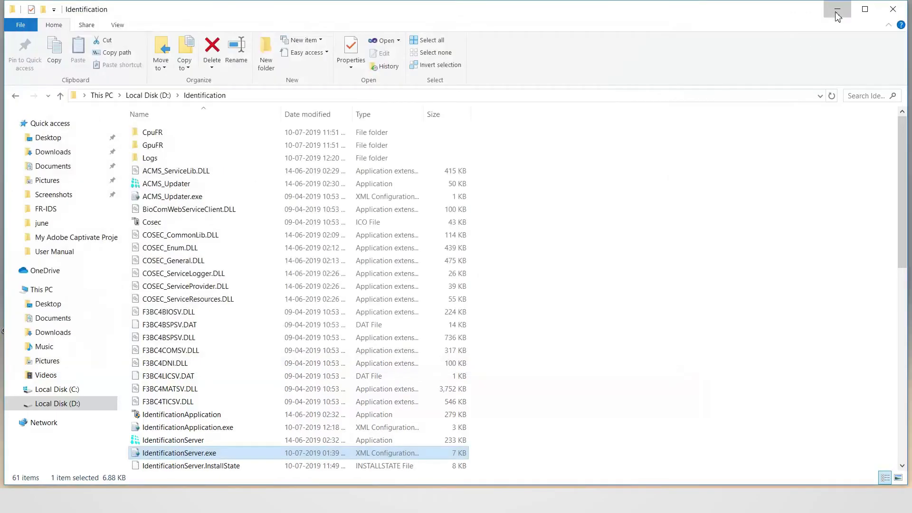
click(837, 12)
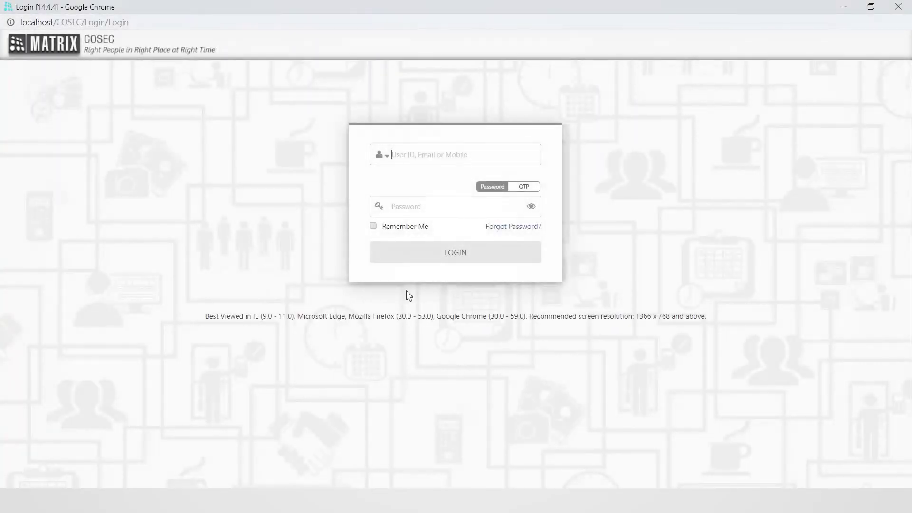
- Log in to COSEC Web as the system administrator and open Admin > System Configuration > Identification Server Configuration
text(sa)
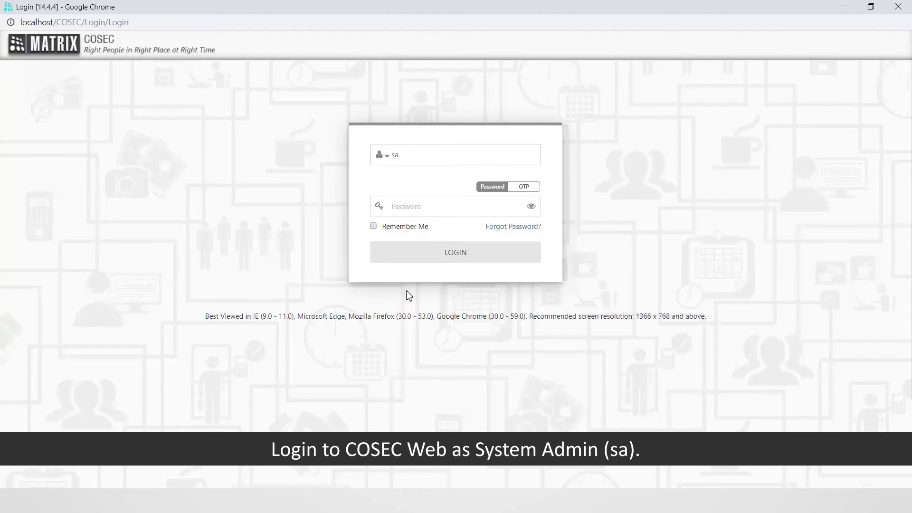
text(•••••)
click(451, 254)
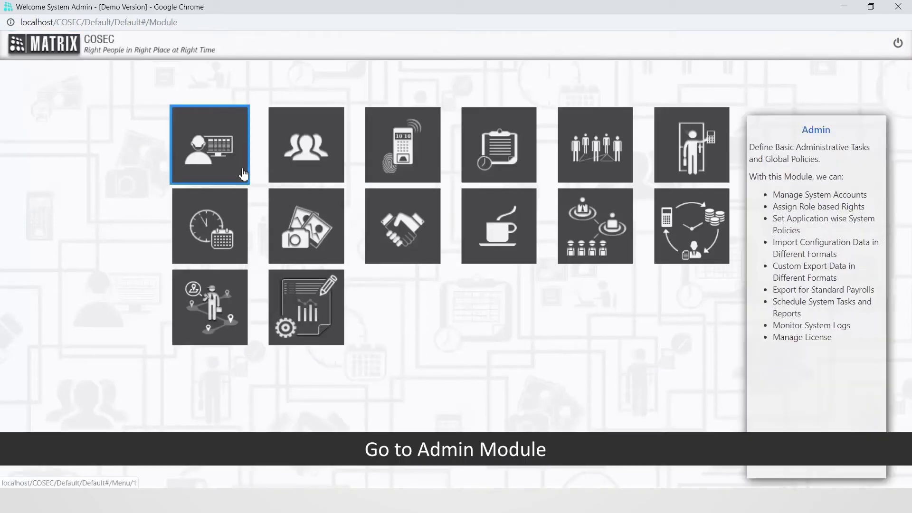
click(228, 163)
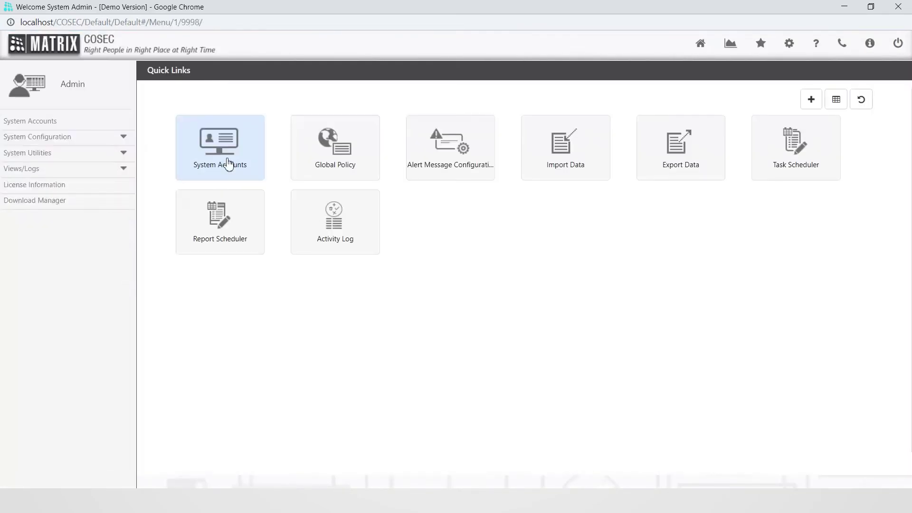
click(97, 141)
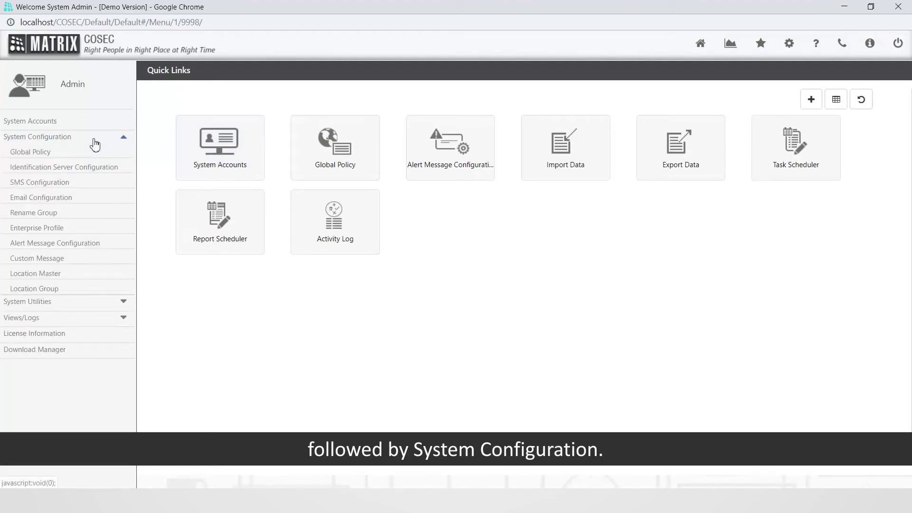
click(93, 168)
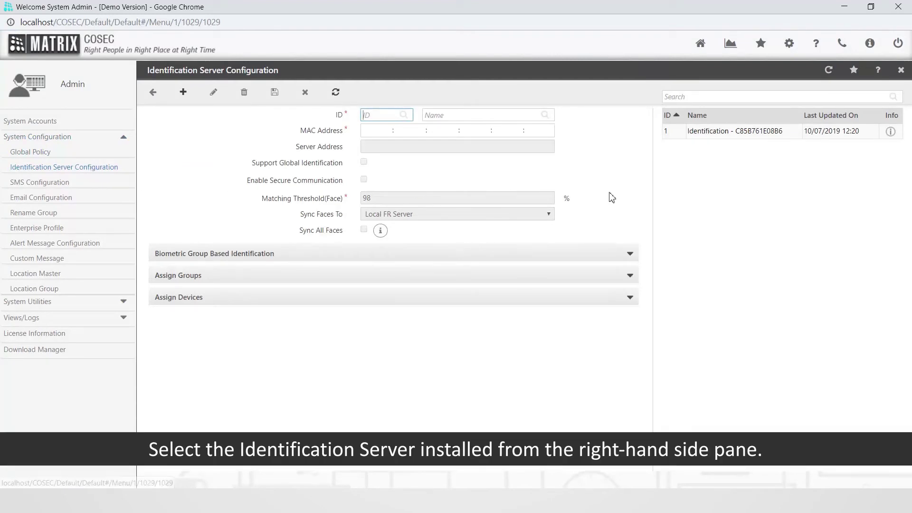
- Load the 192.168.72.108 server entry, enable Support Global Identification, and keep the face threshold at 98
click(748, 138)
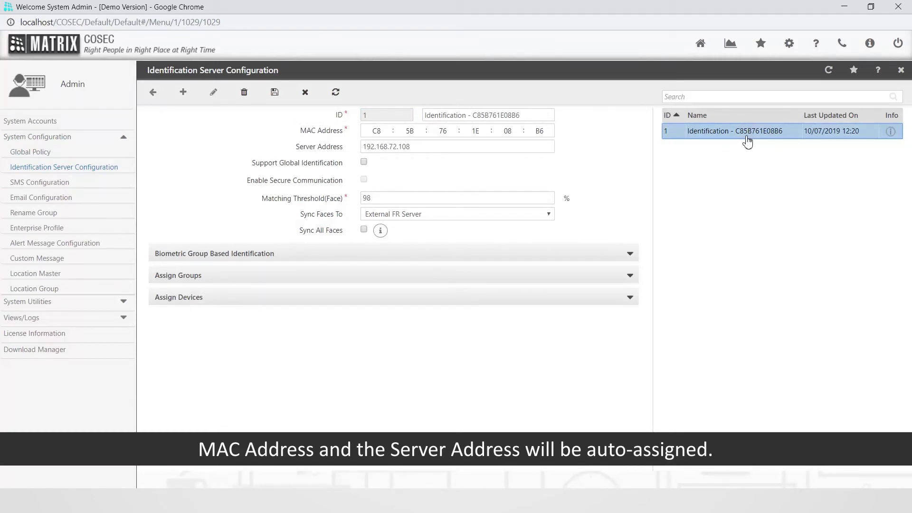
click(364, 162)
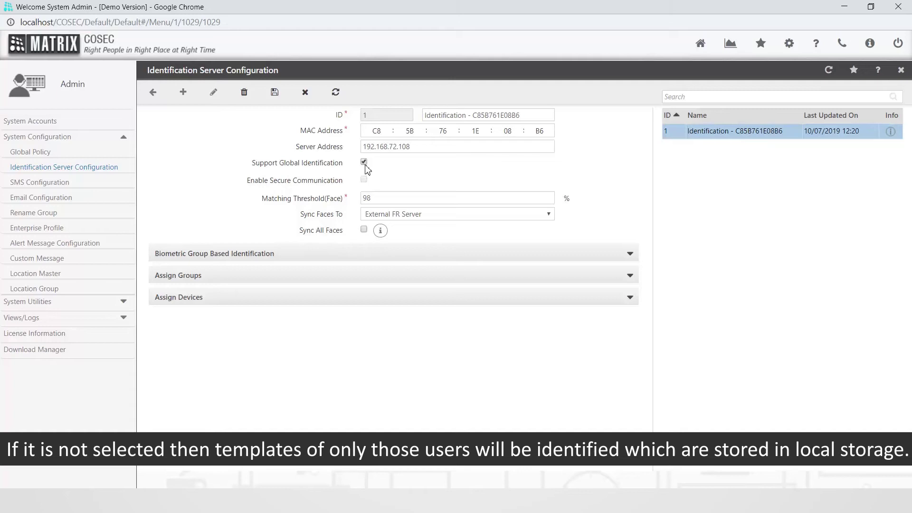
click(378, 197)
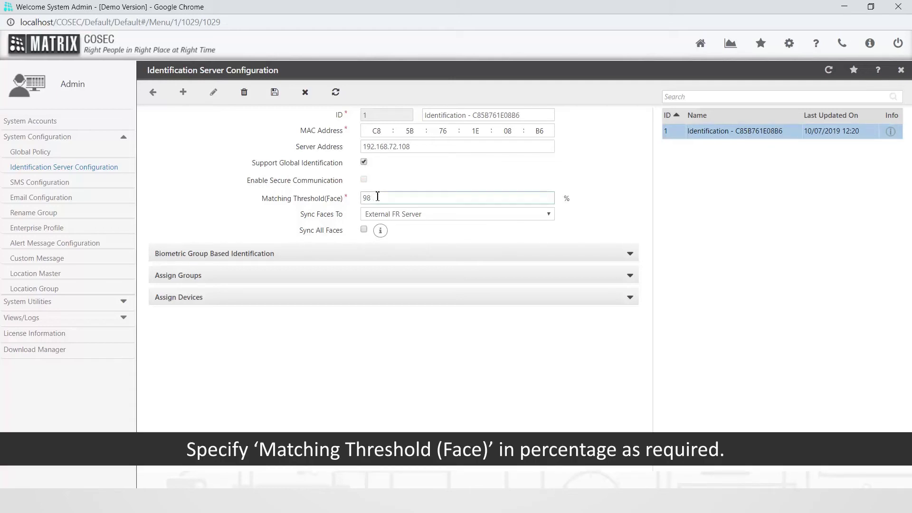
double_click(366, 197)
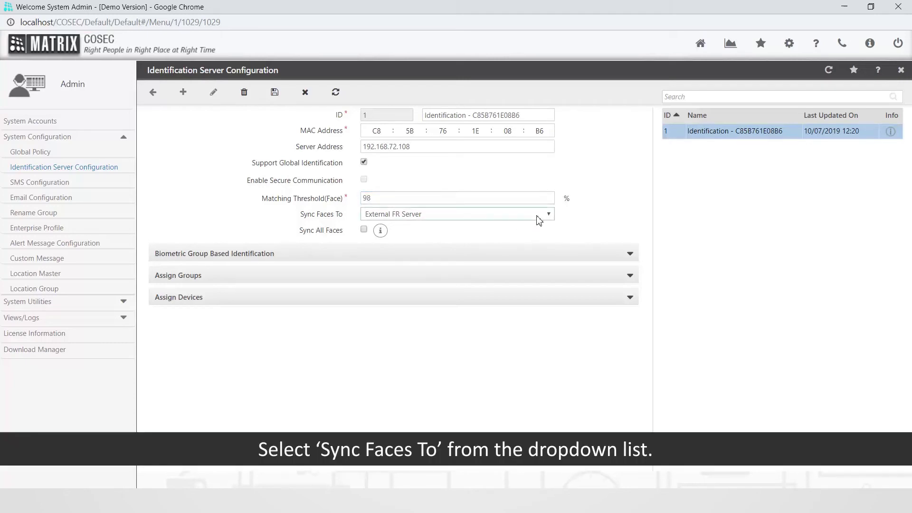
click(538, 216)
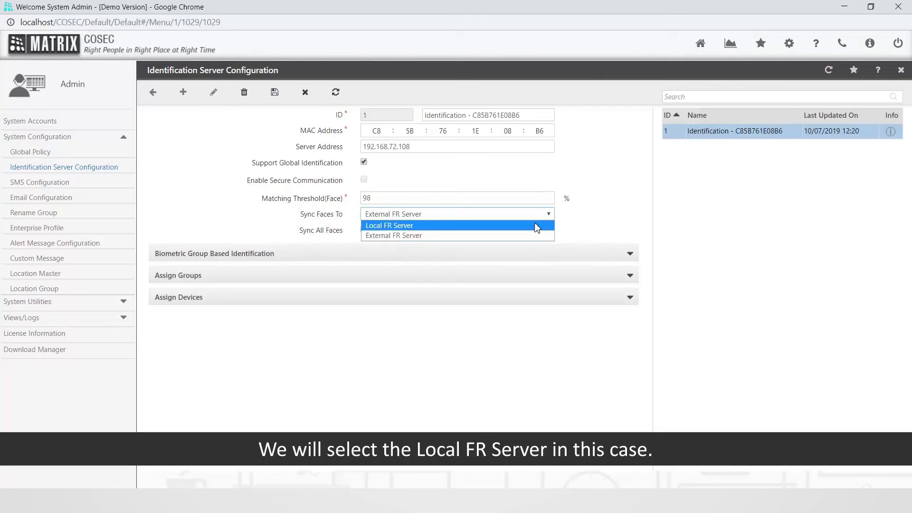
- Set Sync Faces To Local FR Server, acknowledge the notice, and tick Sync All Faces
click(535, 225)
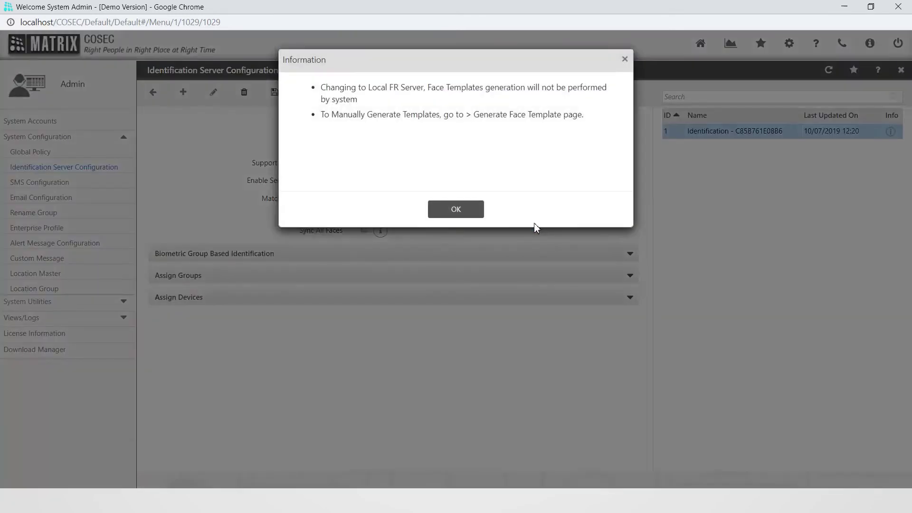
click(456, 210)
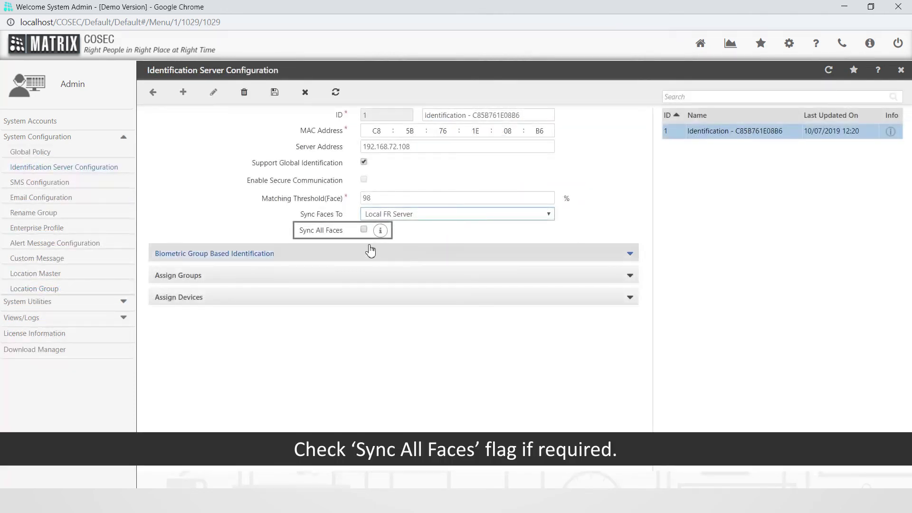
click(365, 231)
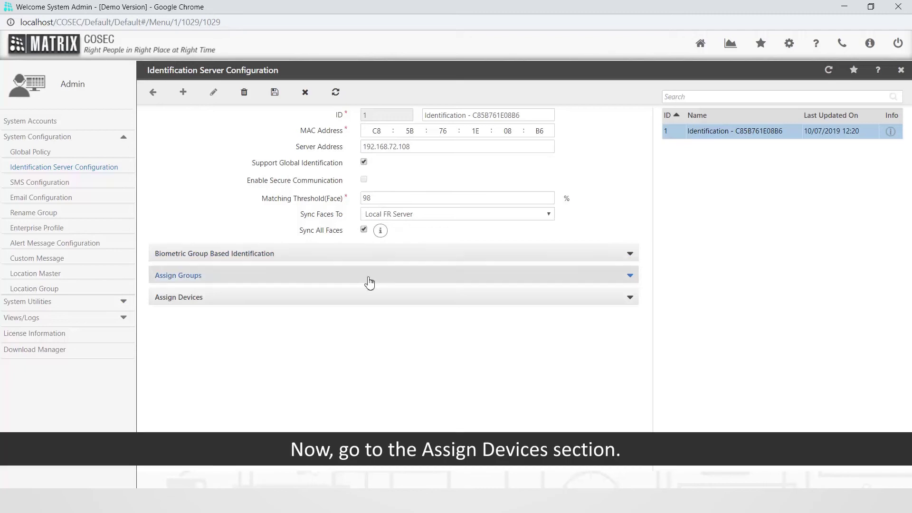
- Add ARGO-Device-1 under Assign Devices, save the server configuration, and re-enter the login credentials
click(366, 302)
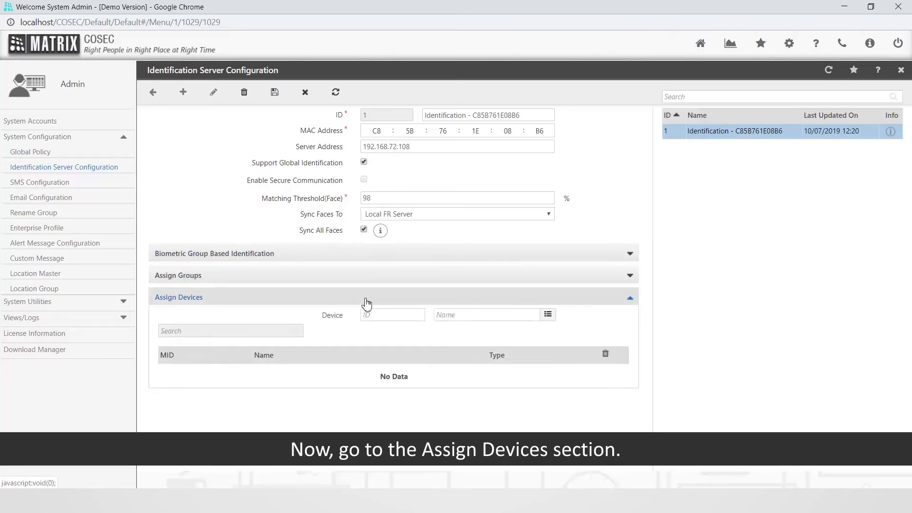
click(548, 315)
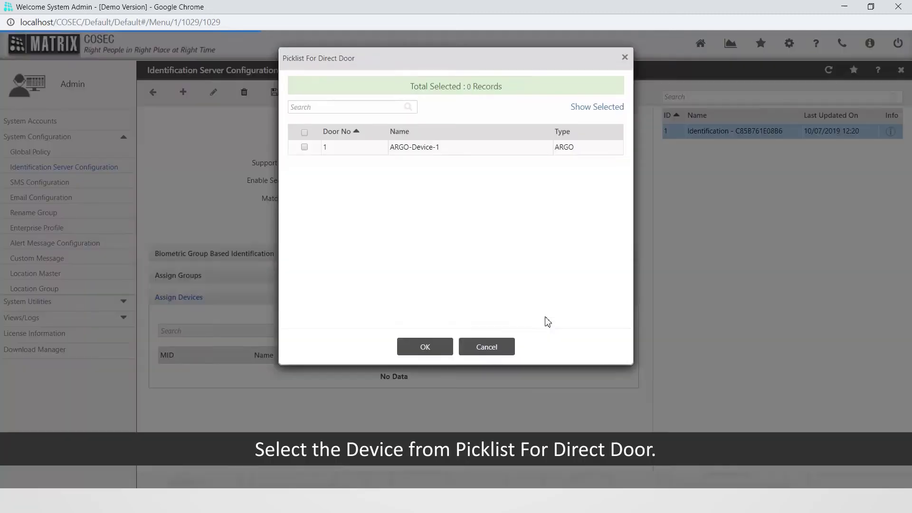
click(305, 149)
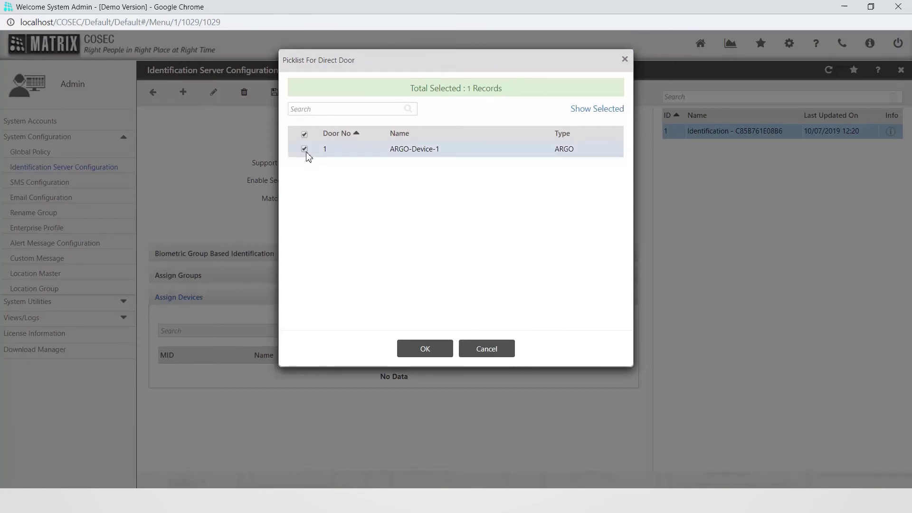
click(436, 352)
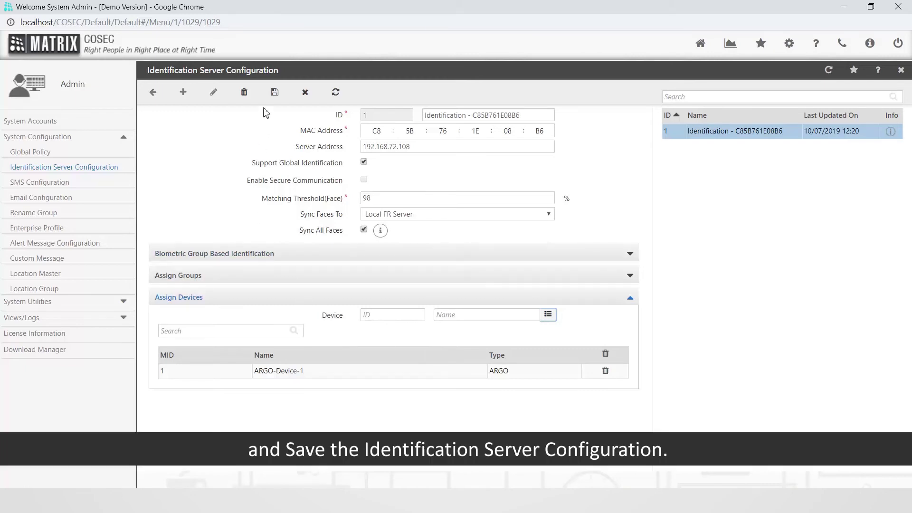
click(269, 98)
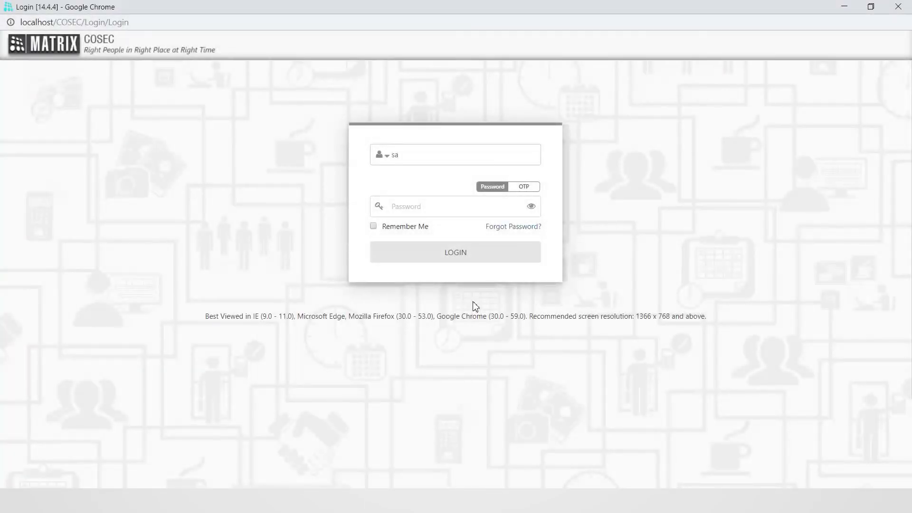
text(sa)
- Log back in and open ARGO-Device-1's Advanced settings from the Devices module
click(460, 258)
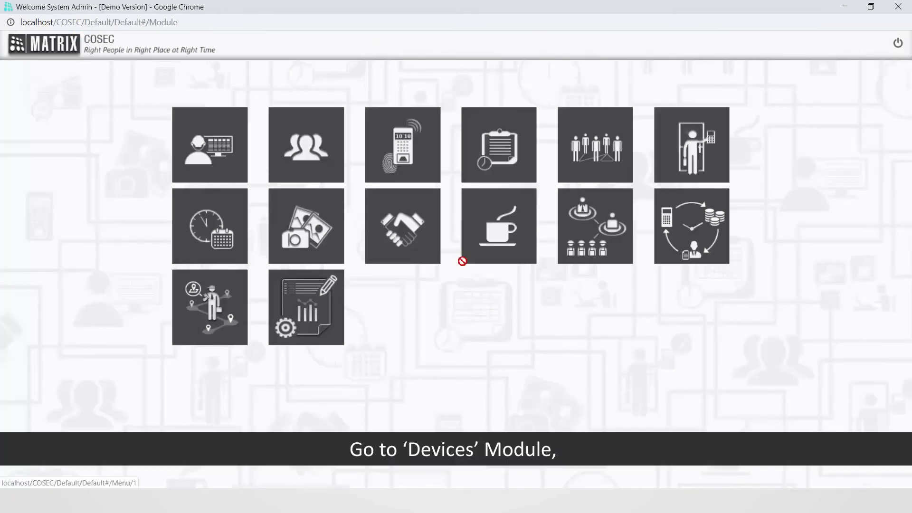
click(397, 150)
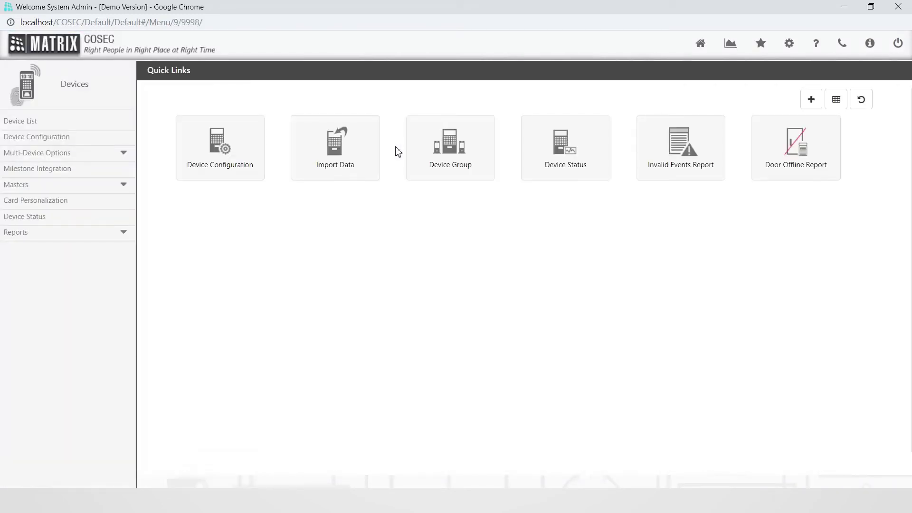
click(31, 123)
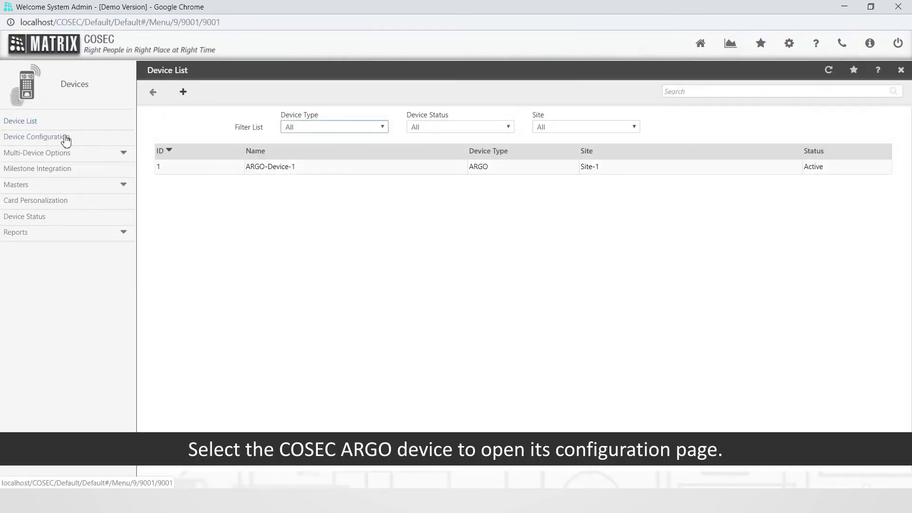
click(289, 169)
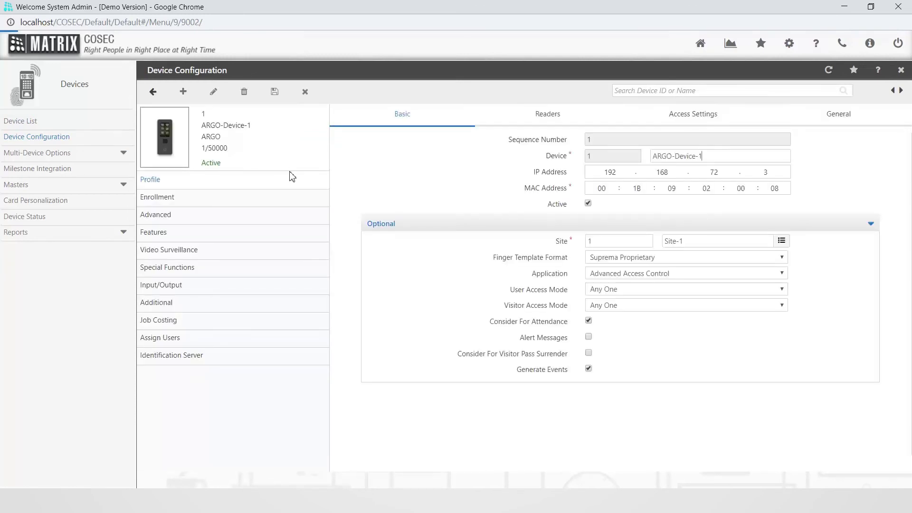
click(179, 221)
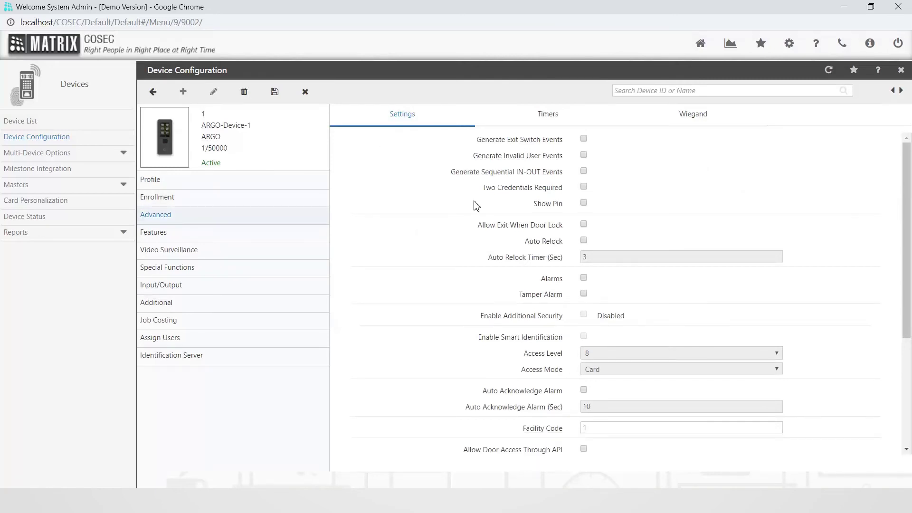
drag(902, 213, 908, 316)
click(694, 402)
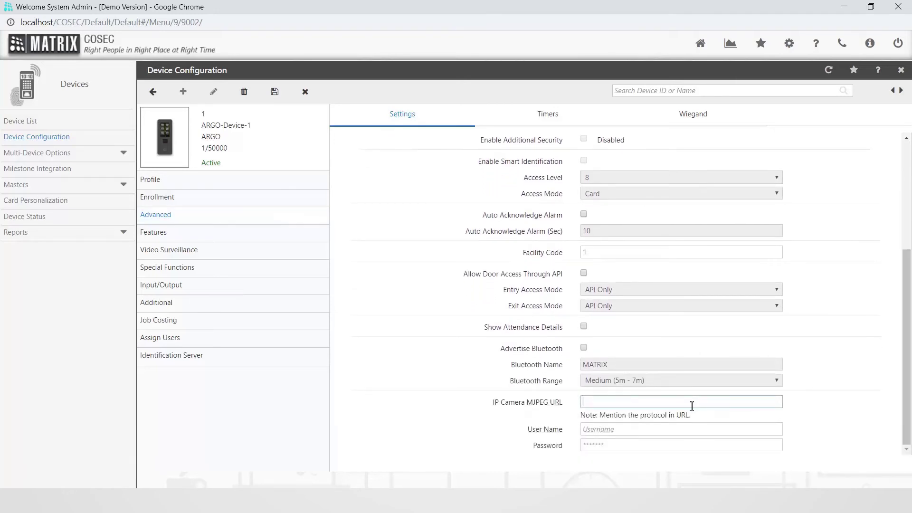
text(htt)
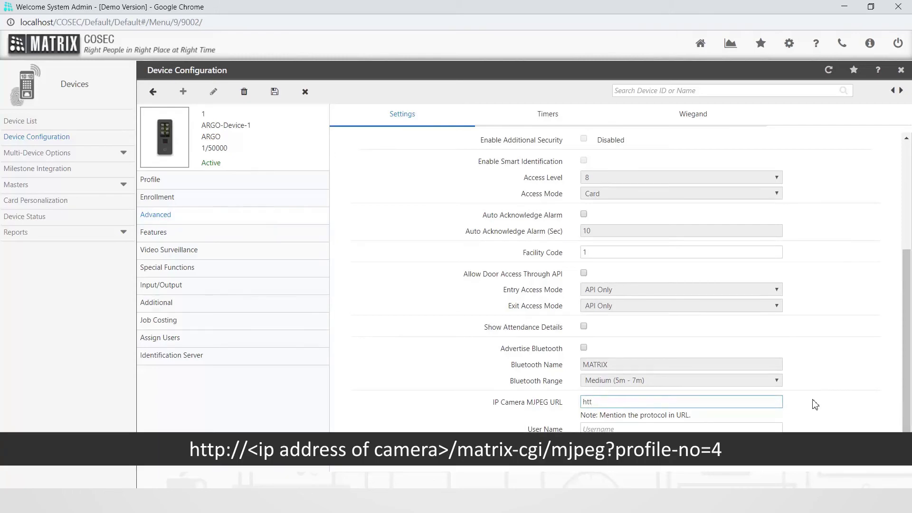
text(p://192.168.72.2/matrix-cg)
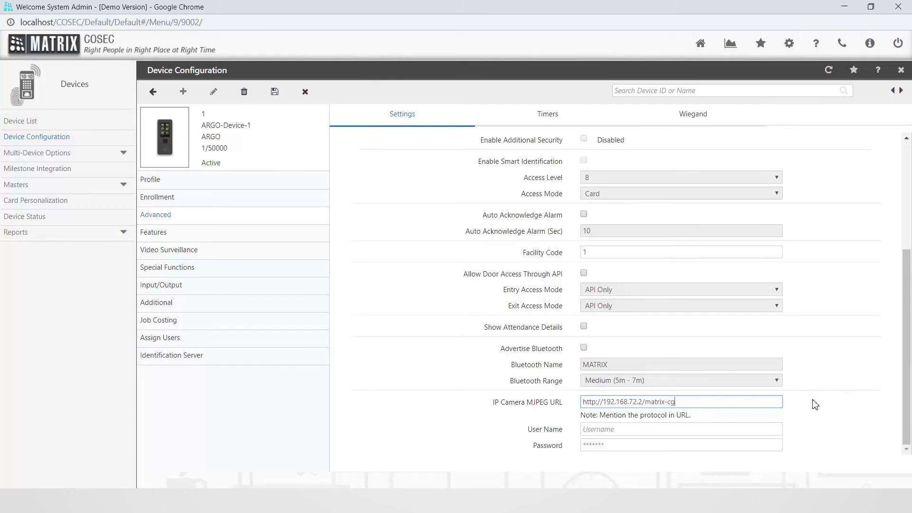
text(i/mjpeg?profile-no=4)
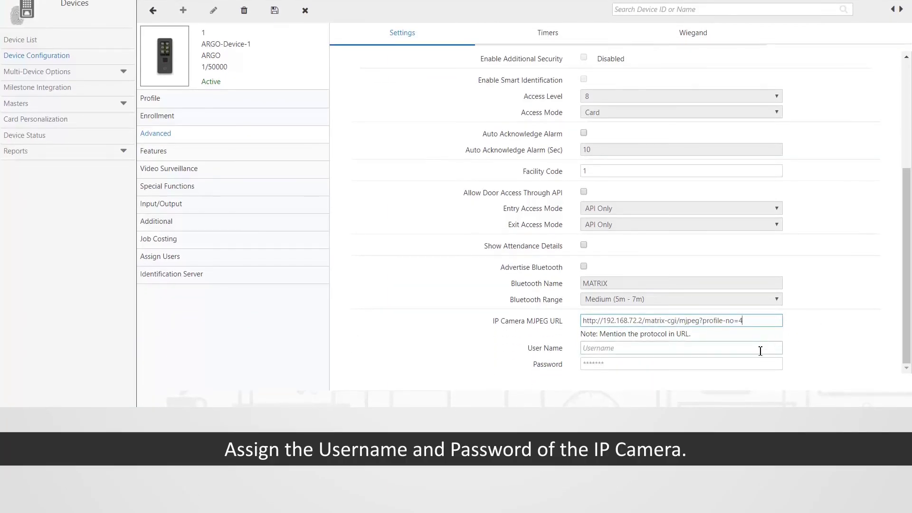
click(760, 431)
text(ad)
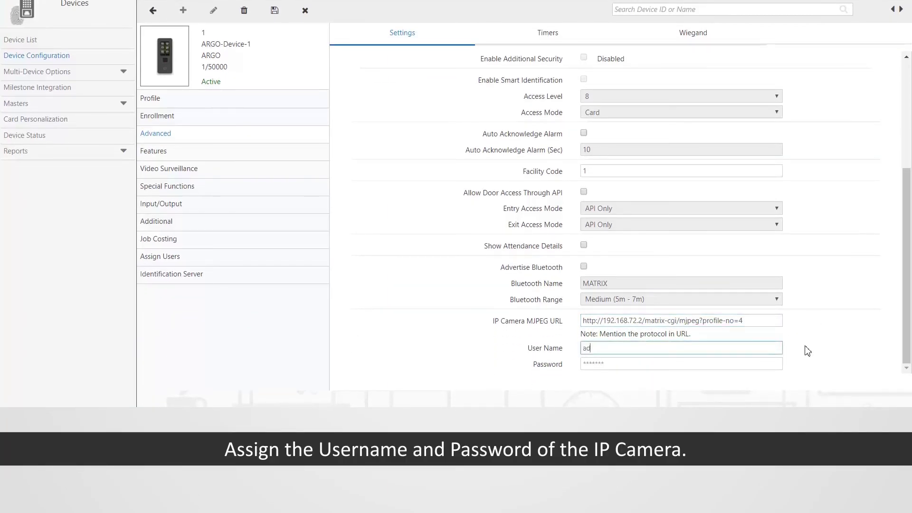
text(min)
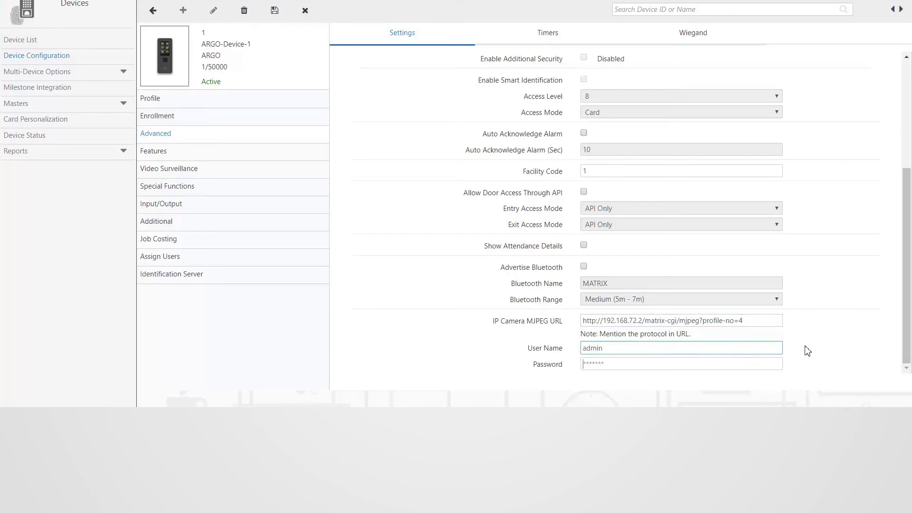
key(Tab)
text(admin)
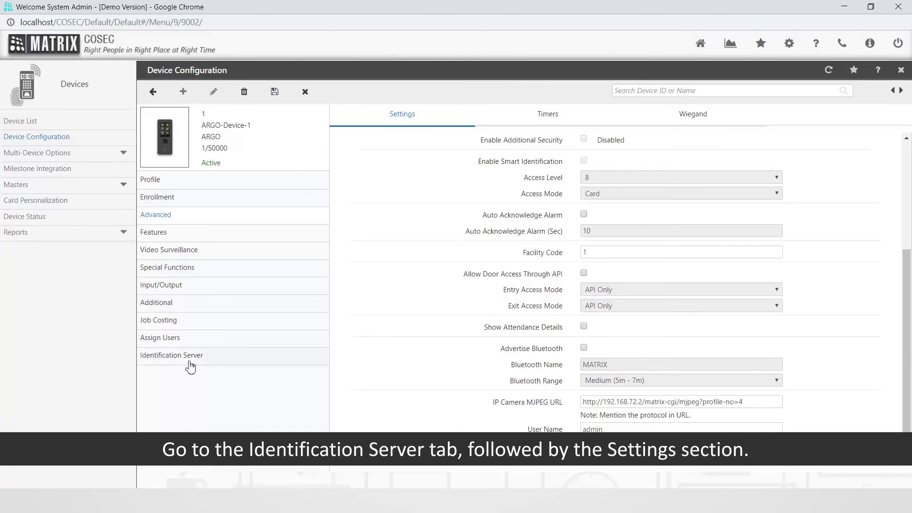
- In ARGO-Device-1's Identification Server settings, tick Enable FR and set Face Capturing to Free Scan
click(190, 367)
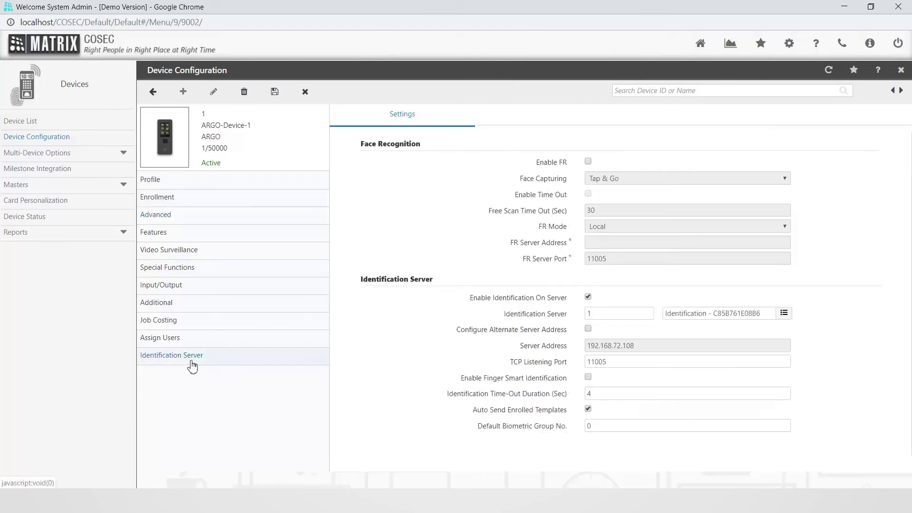
click(589, 162)
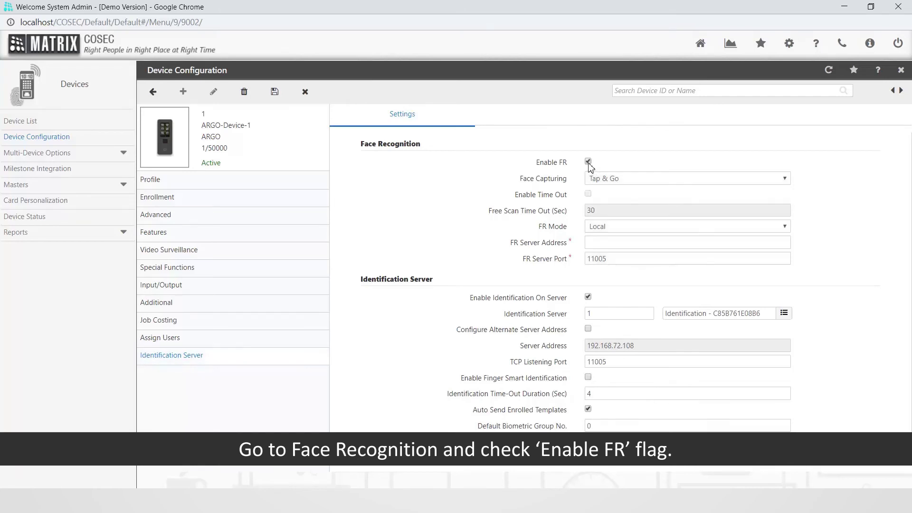
click(645, 180)
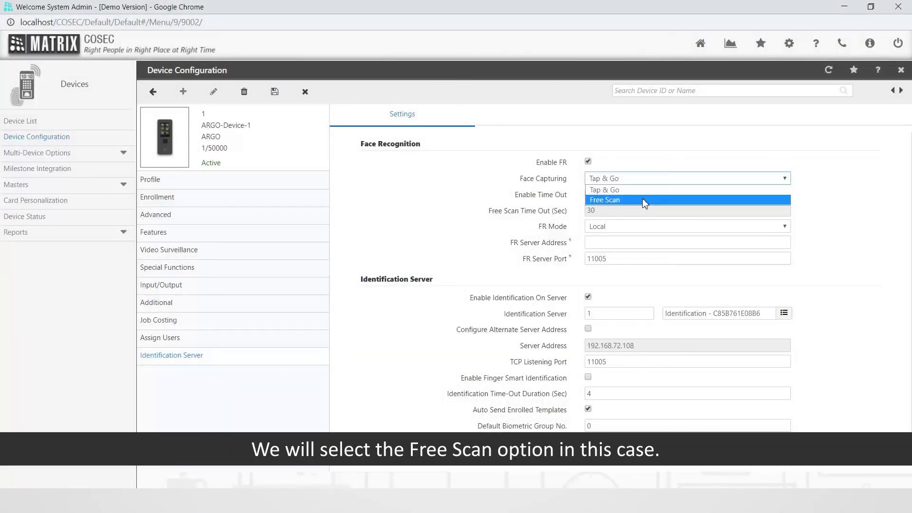
click(645, 201)
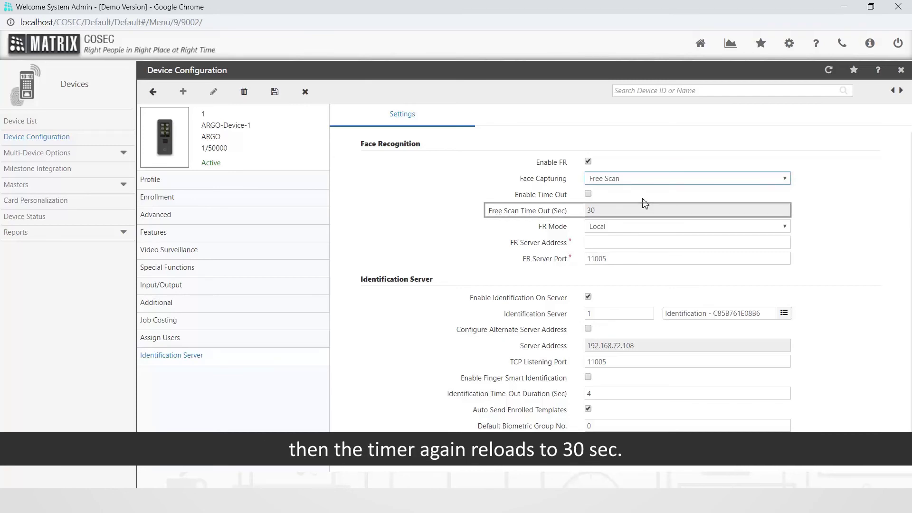
- Set ARGO-Device-1's FR Mode to Server Assisted and save the device configuration
click(643, 228)
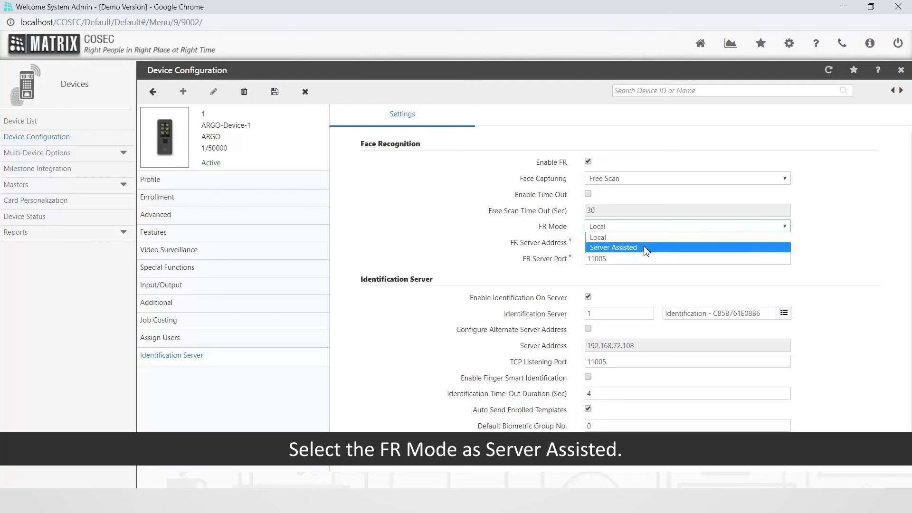
click(646, 249)
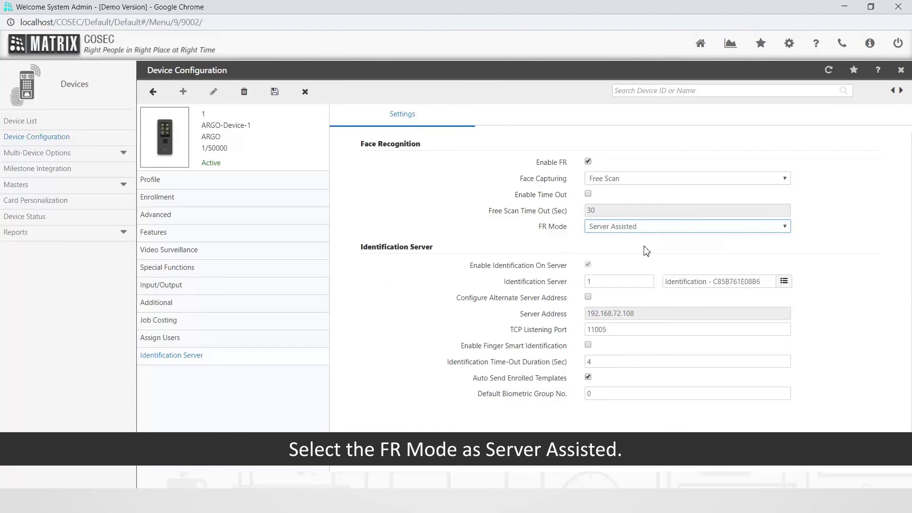
click(276, 92)
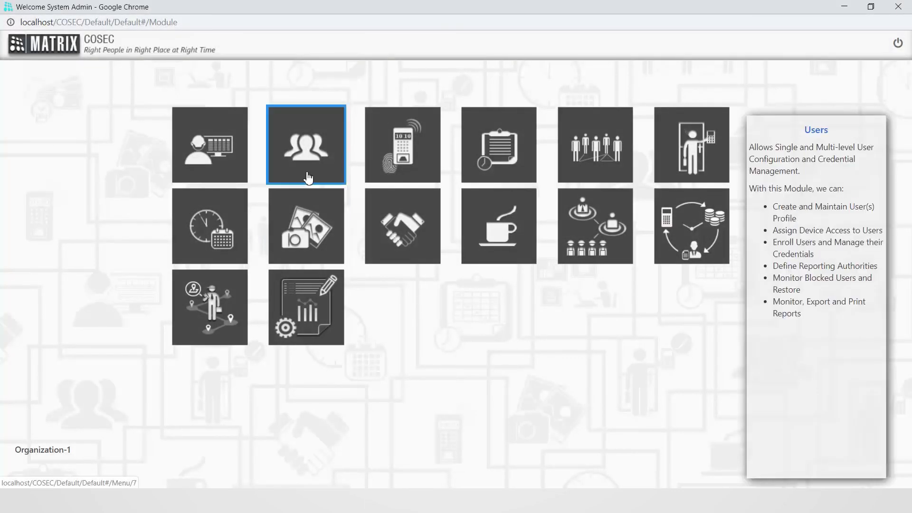
- Open the last user in the User List and assign ARGO-Device-1 to them
click(306, 173)
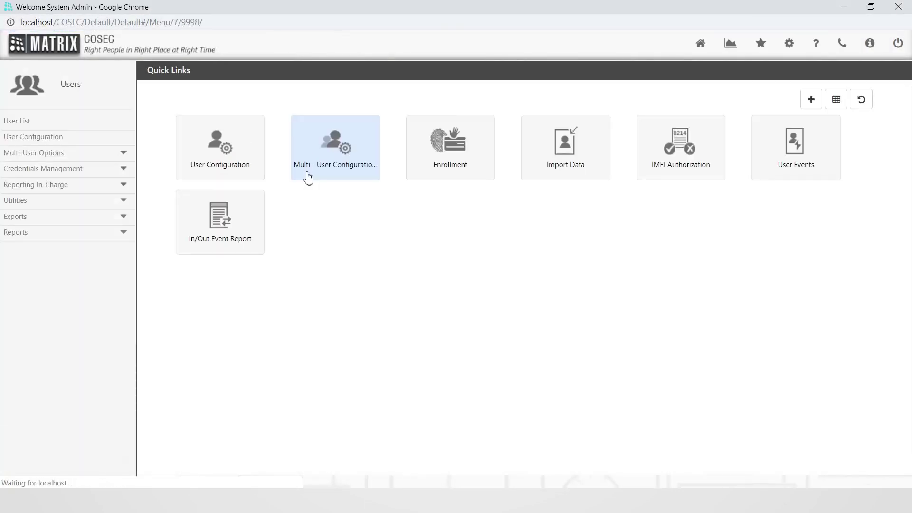
click(28, 127)
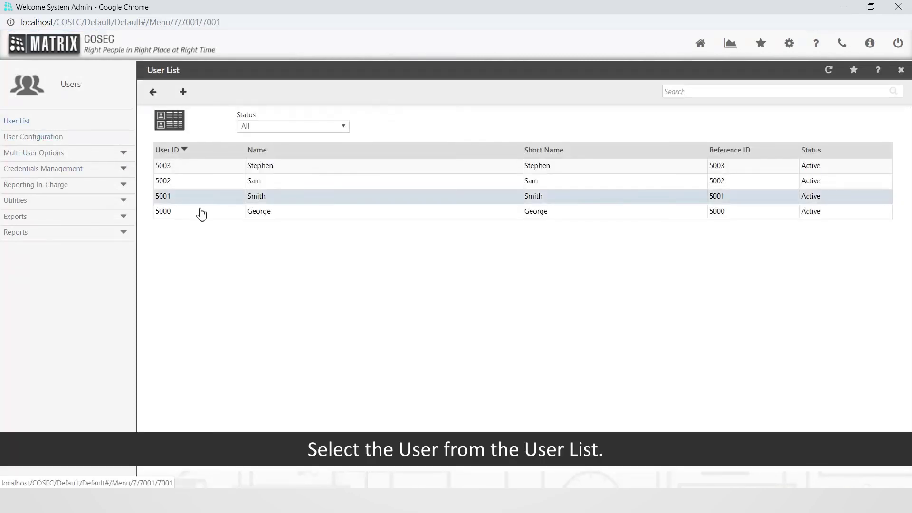
click(270, 221)
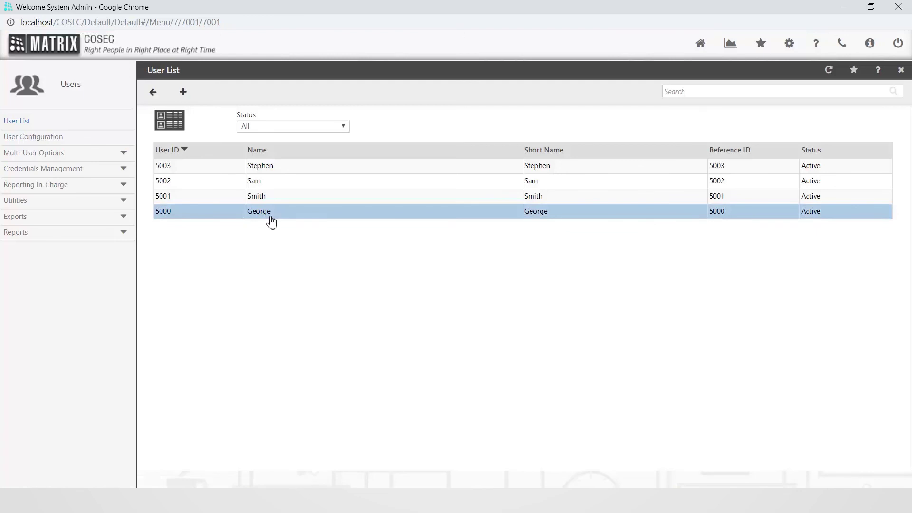
double_click(271, 221)
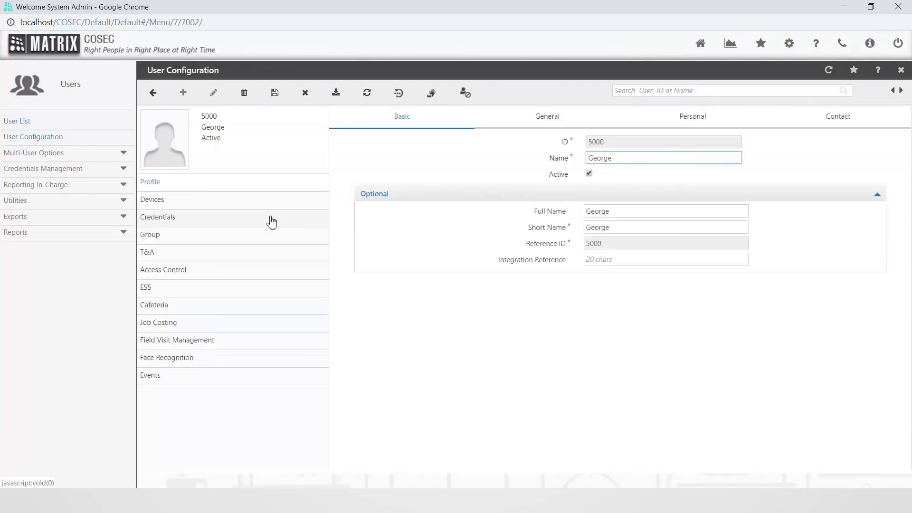
click(174, 208)
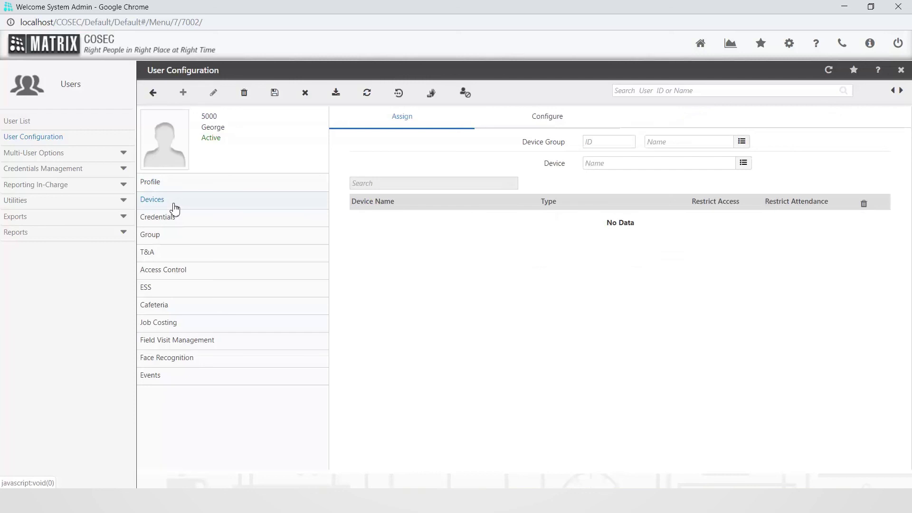
click(744, 164)
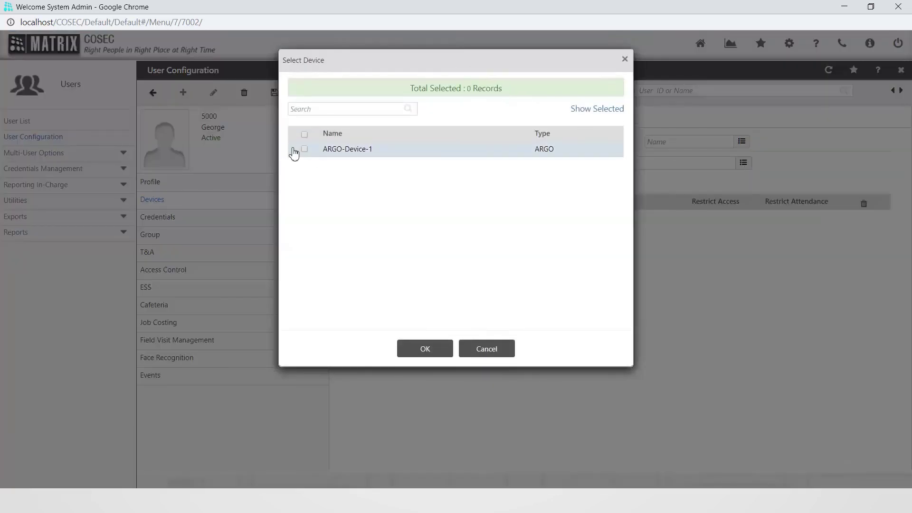
click(305, 149)
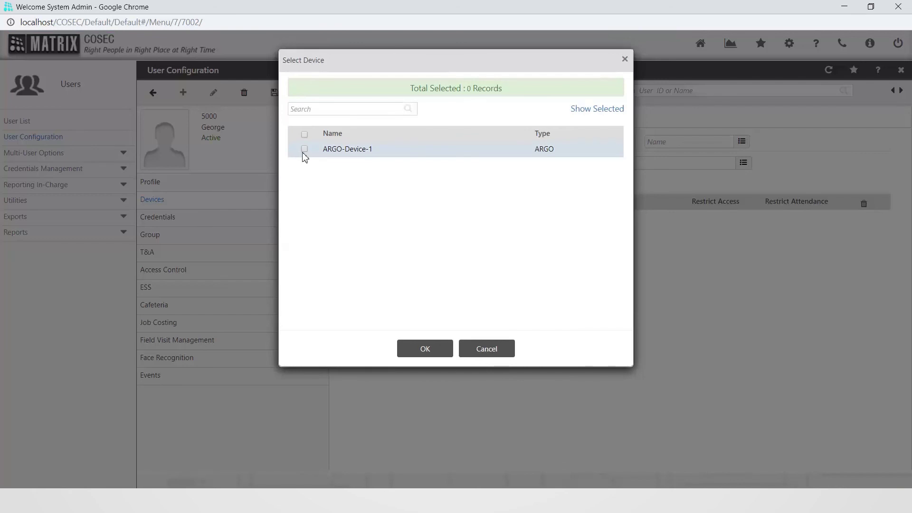
click(423, 347)
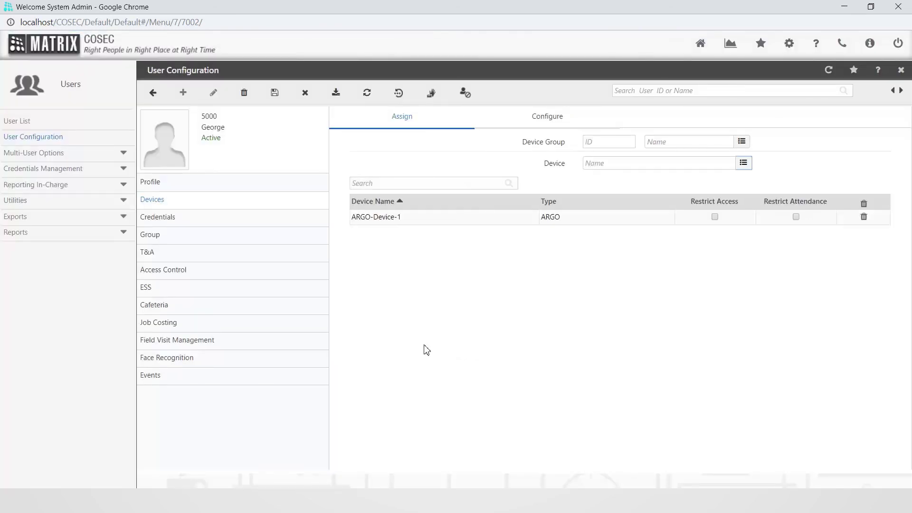
- Tick Enable Face Recognition for this user and save the configuration
click(194, 363)
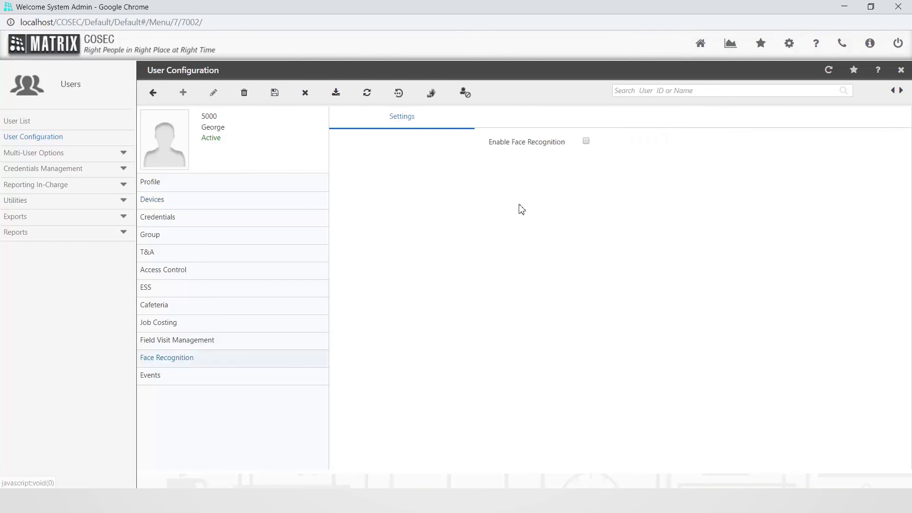
click(587, 142)
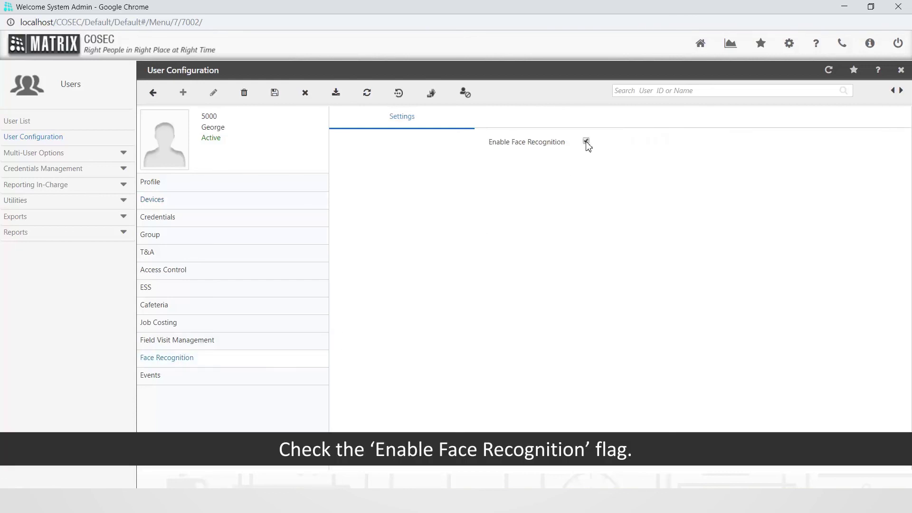
click(281, 99)
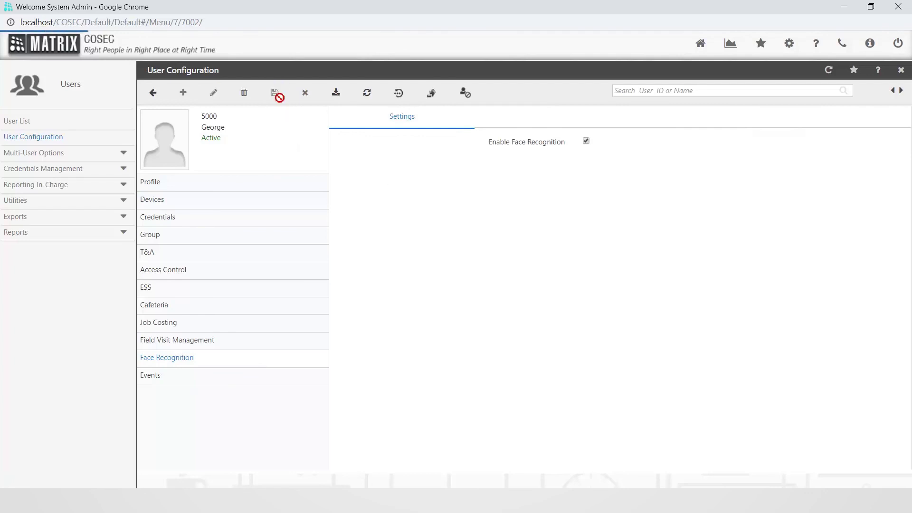